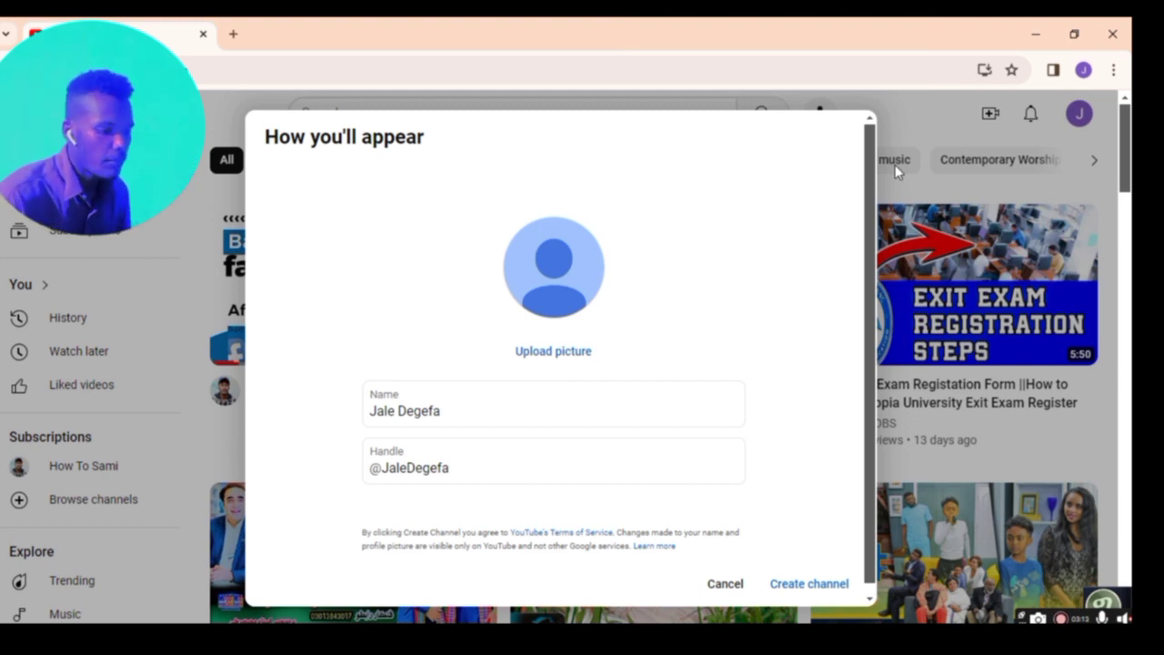
# Step: Replace the suggested name for the new channel with "Jale tube"
pyautogui.click(634, 415)
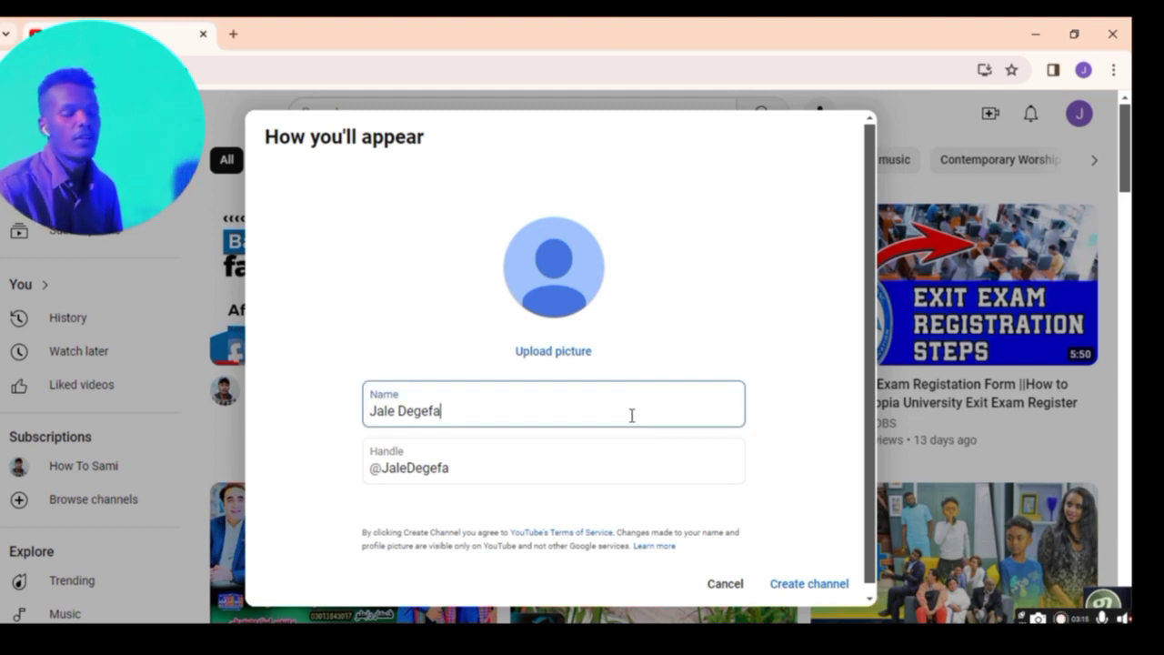
pyautogui.hotkey('ctrl', 'a')
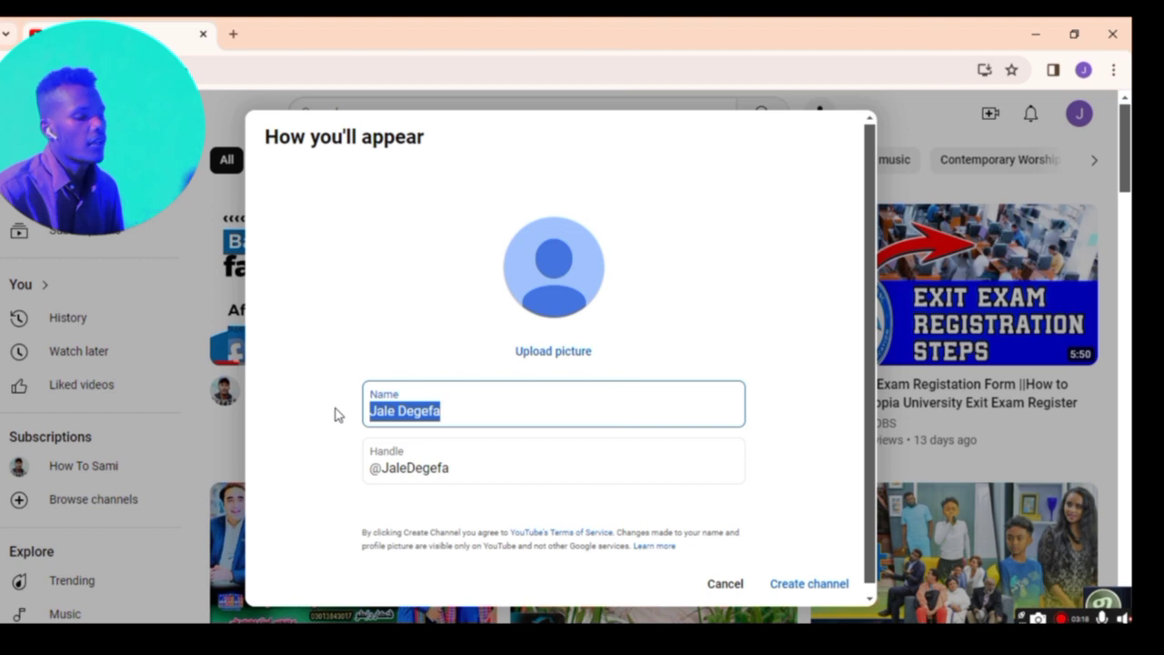
pyautogui.click(541, 417)
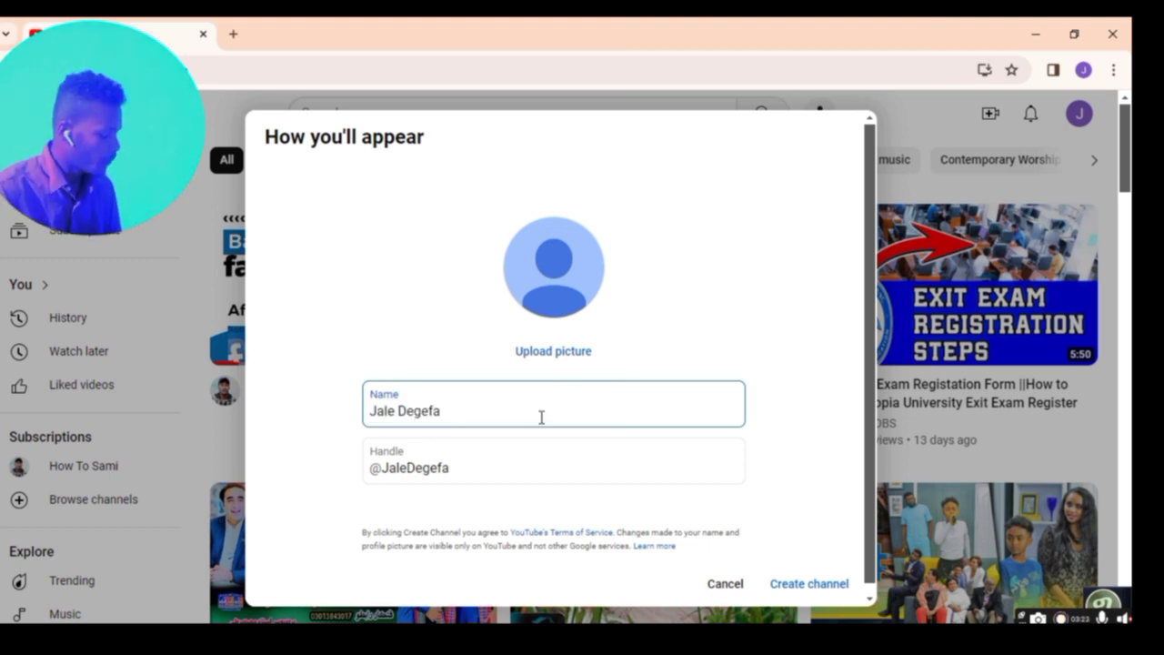
pyautogui.moveTo(440, 411); pyautogui.dragTo(368, 405)
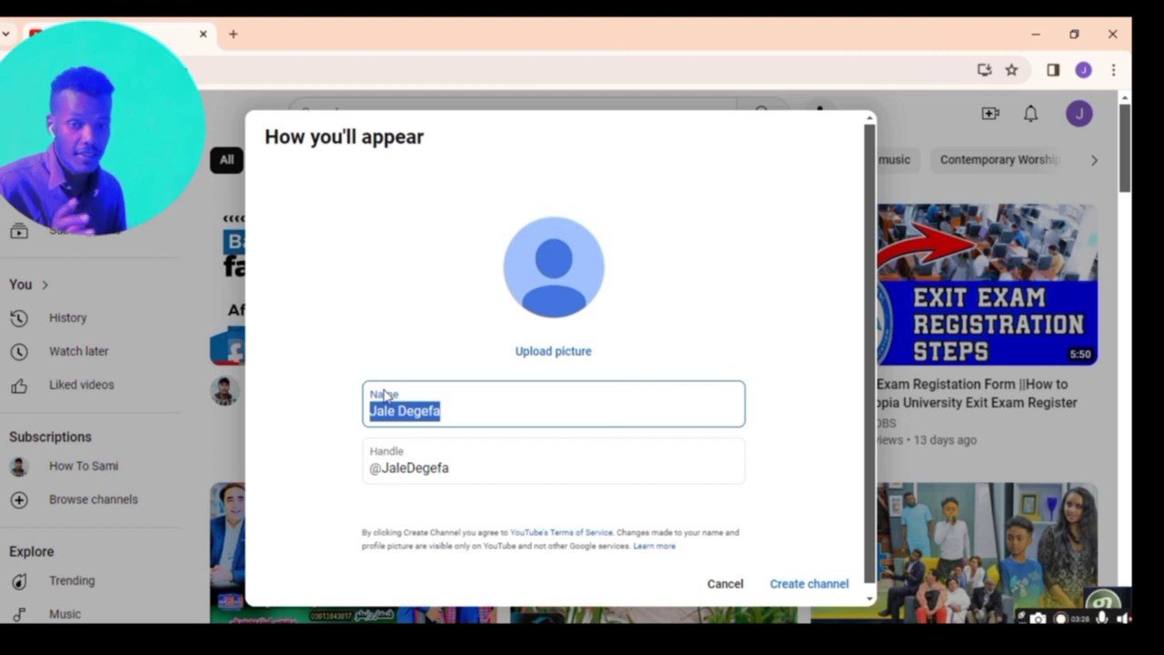
pyautogui.write('Jale tube')
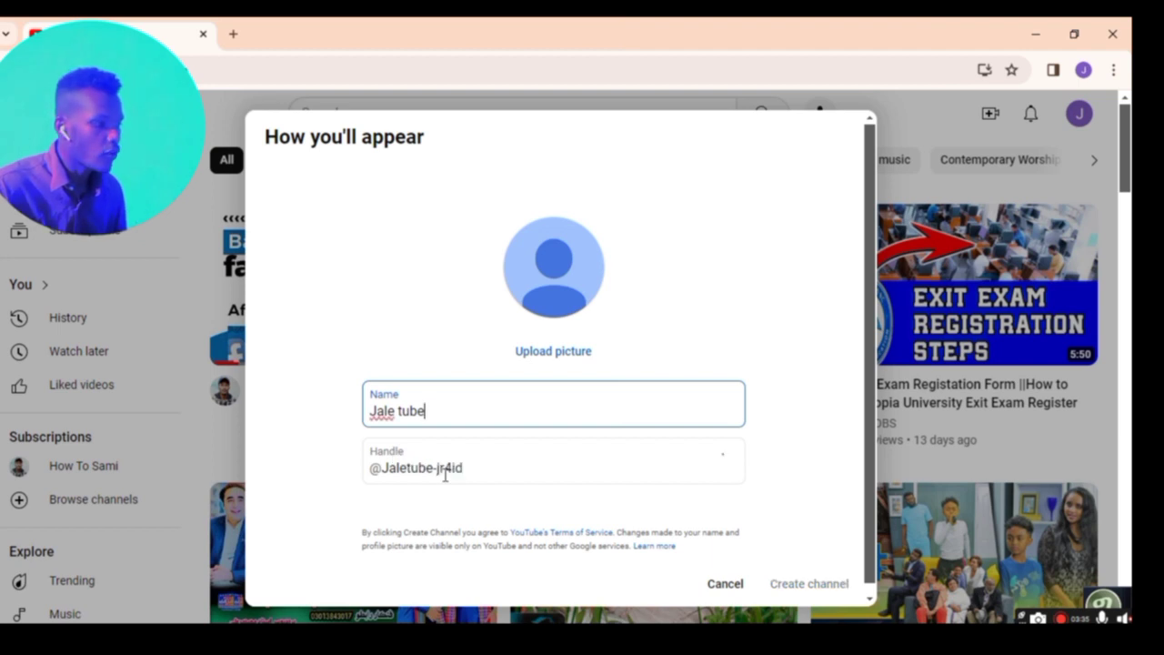
# Step: Replace the suggested handle with "Jaletubee" and create the channel
pyautogui.click(474, 469)
pyautogui.moveTo(475, 469); pyautogui.dragTo(379, 469)
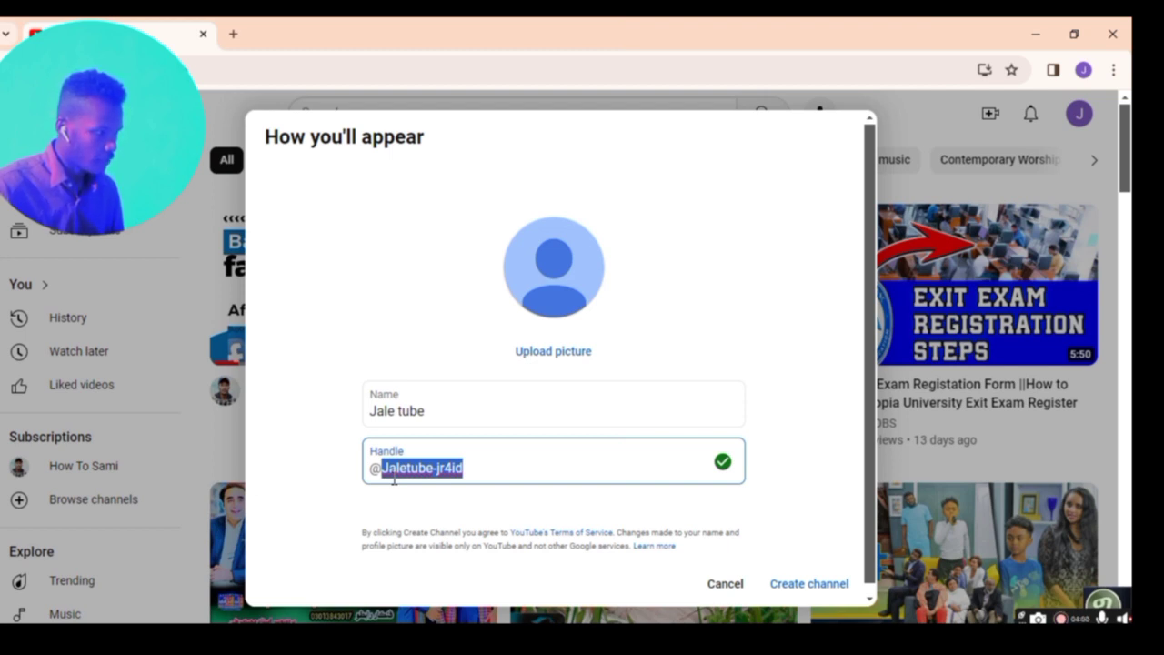
pyautogui.write('Jaletubee')
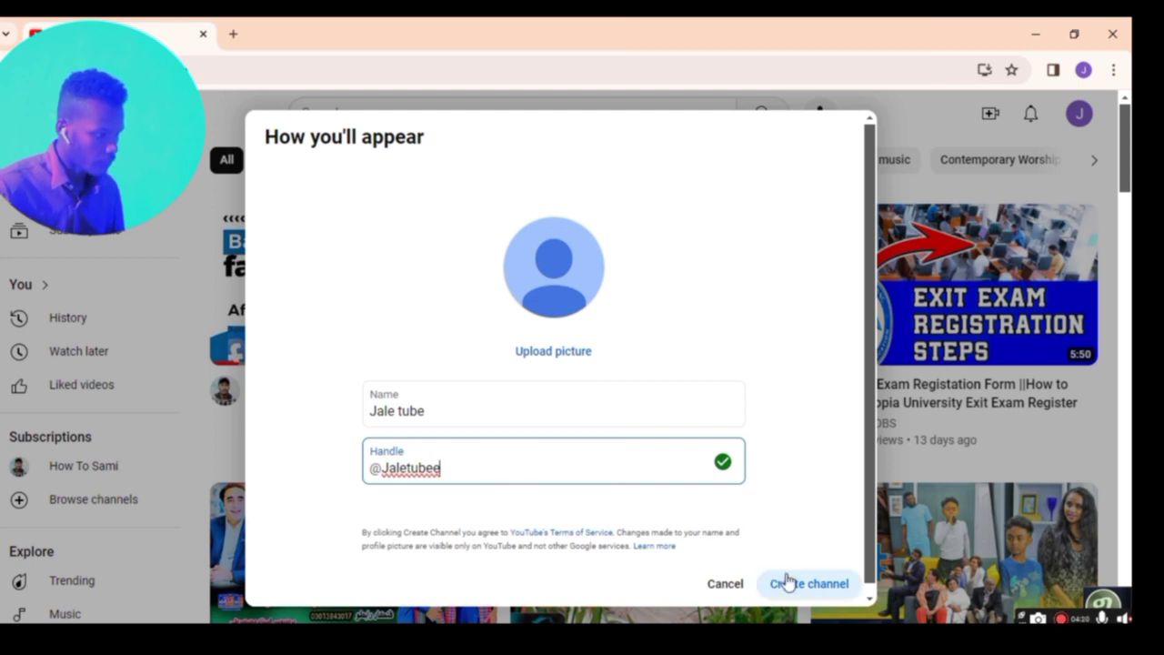
pyautogui.scroll(-1, 808, 564)
pyautogui.click(815, 582)
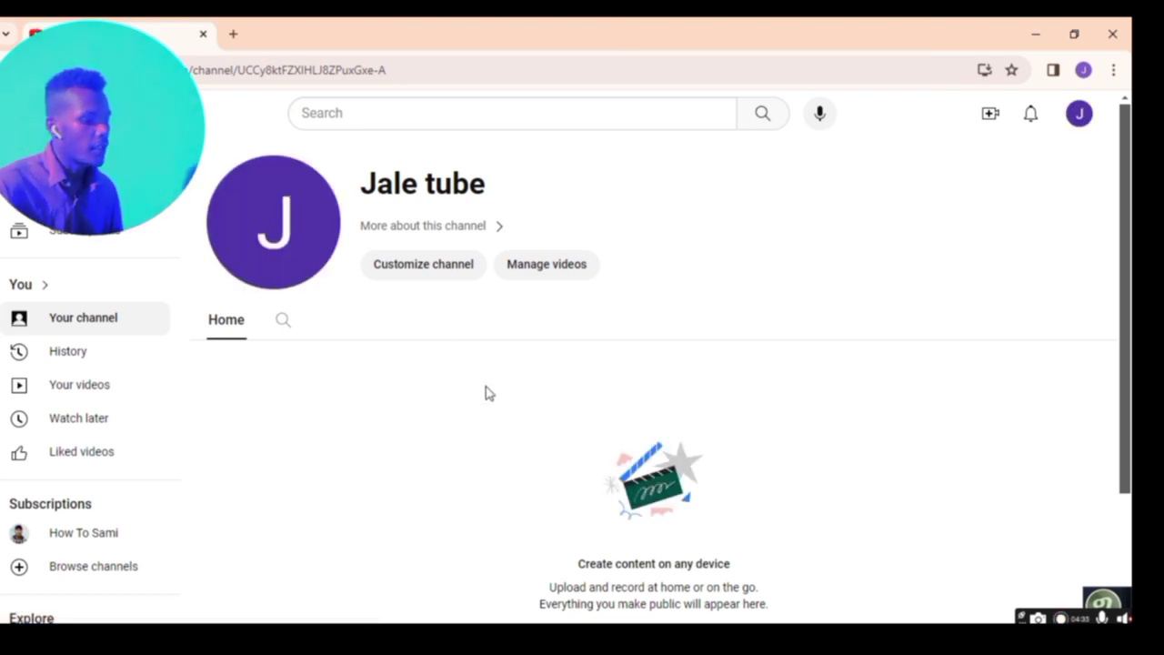
pyautogui.scroll(-2, 483, 391)
pyautogui.scroll(2, 483, 414)
pyautogui.scroll(-2, 483, 407)
pyautogui.scroll(2, 483, 398)
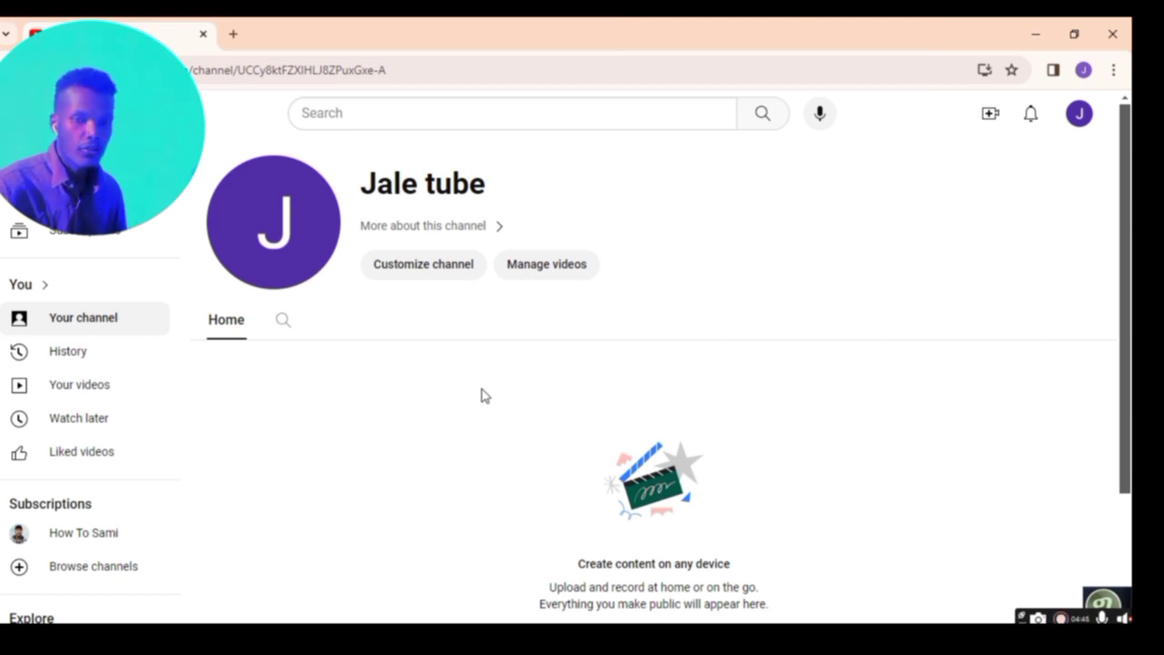
# Step: Switch to YouTube Studio for the new channel and continue past its welcome message
pyautogui.scroll(-2, 481, 395)
pyautogui.scroll(-5, 96, 452)
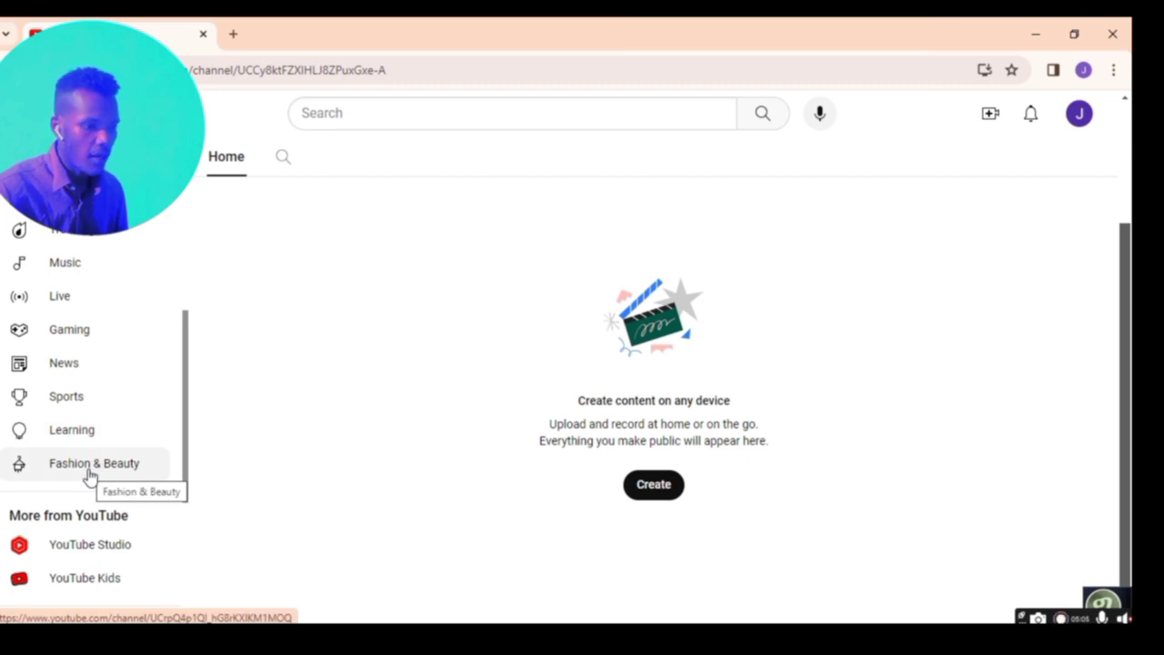
pyautogui.click(52, 547)
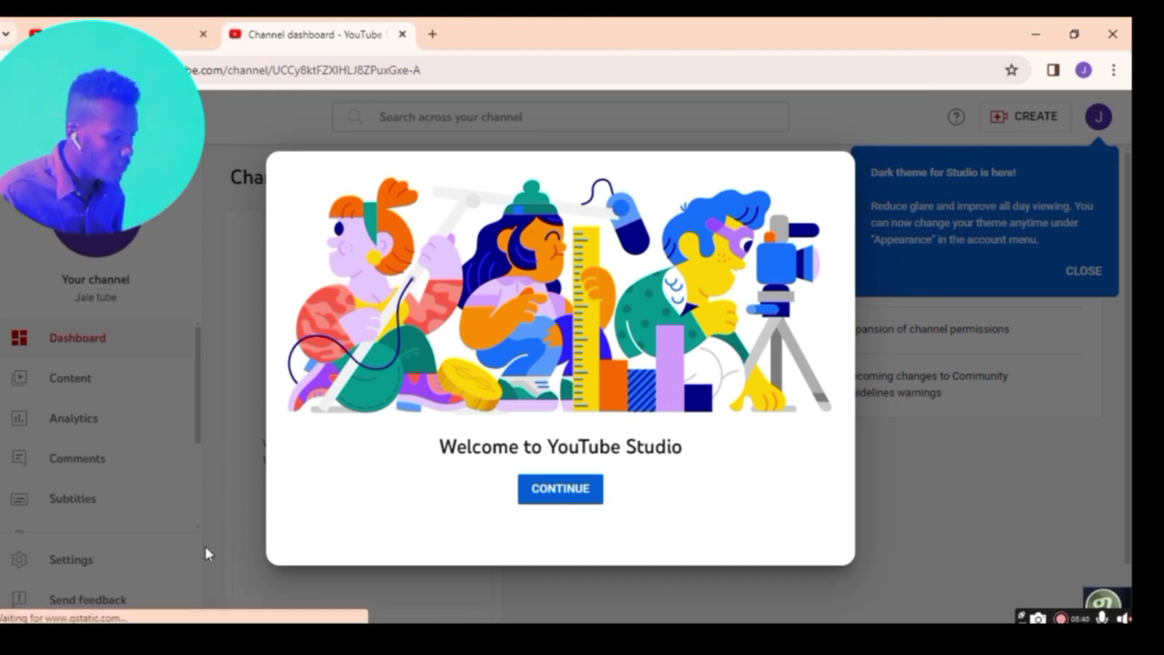
pyautogui.click(525, 490)
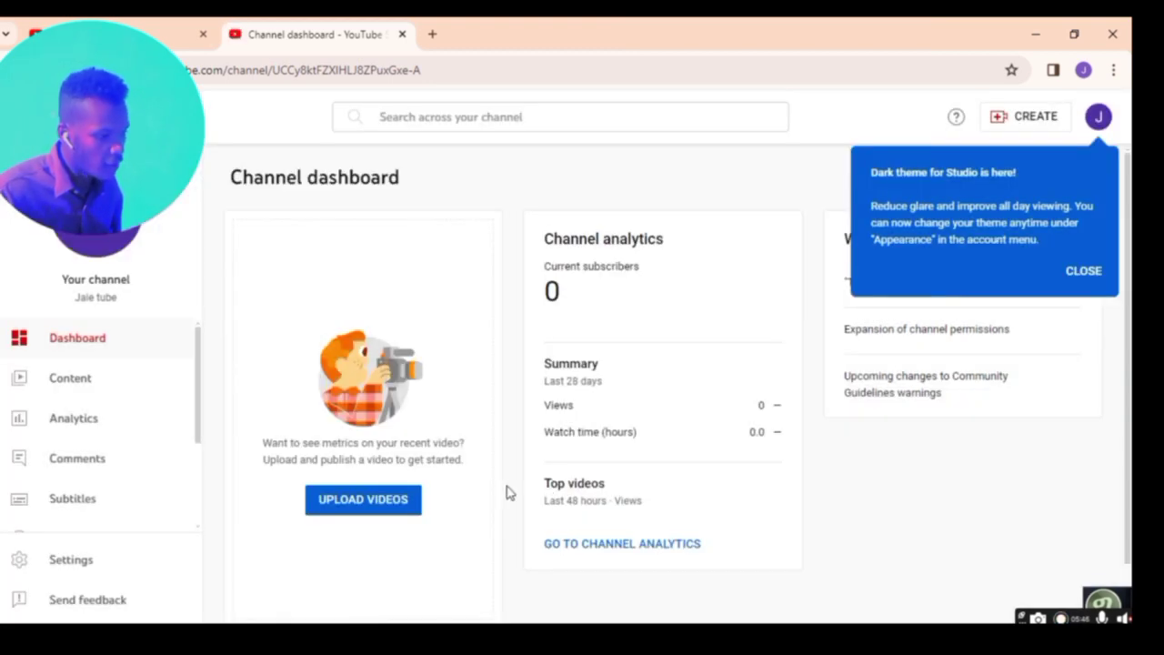
# Step: Open the channel settings and choose USD — US Dollar as the default currency
pyautogui.scroll(-2, 114, 529)
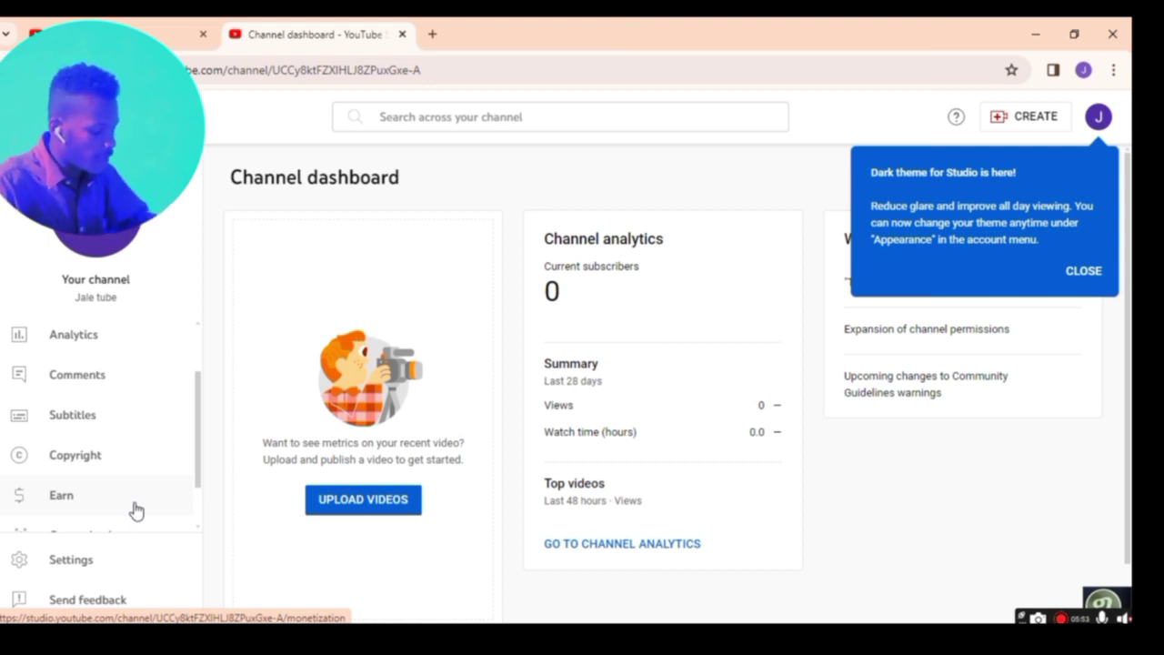
pyautogui.scroll(-1, 118, 523)
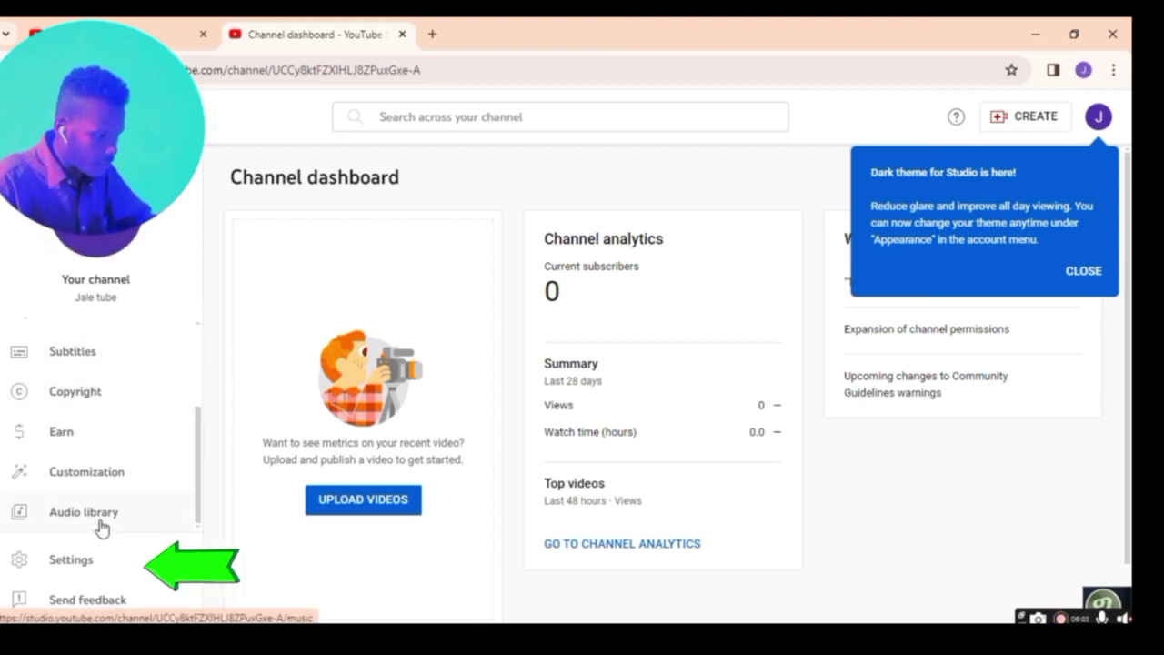
pyautogui.click(72, 559)
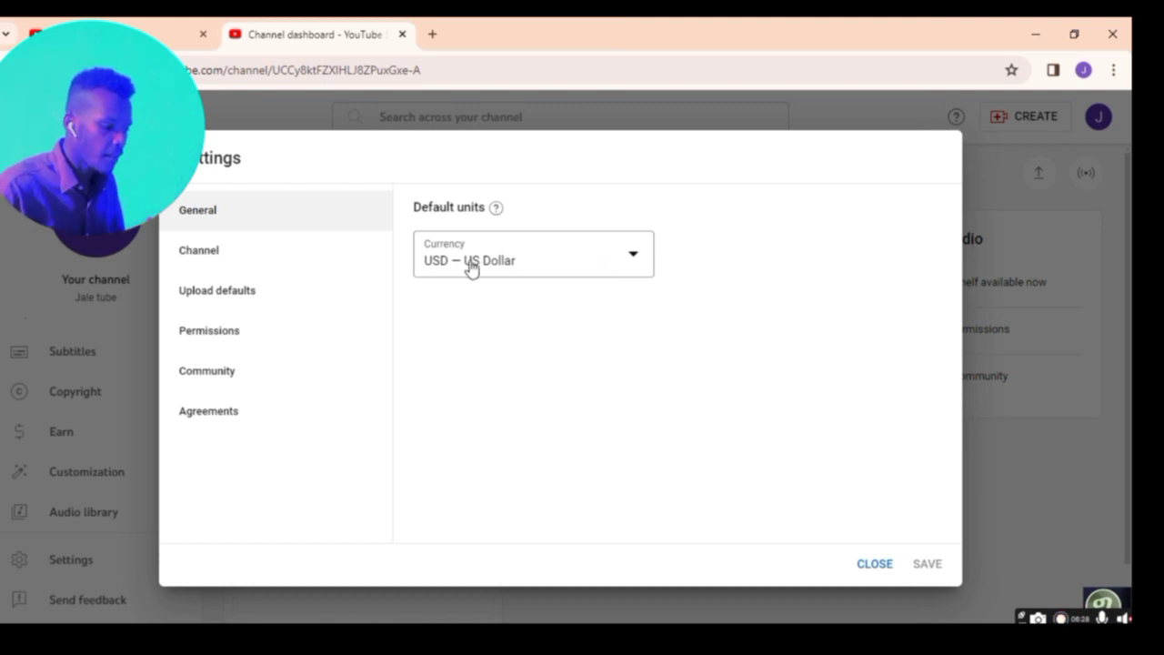
pyautogui.click(500, 282)
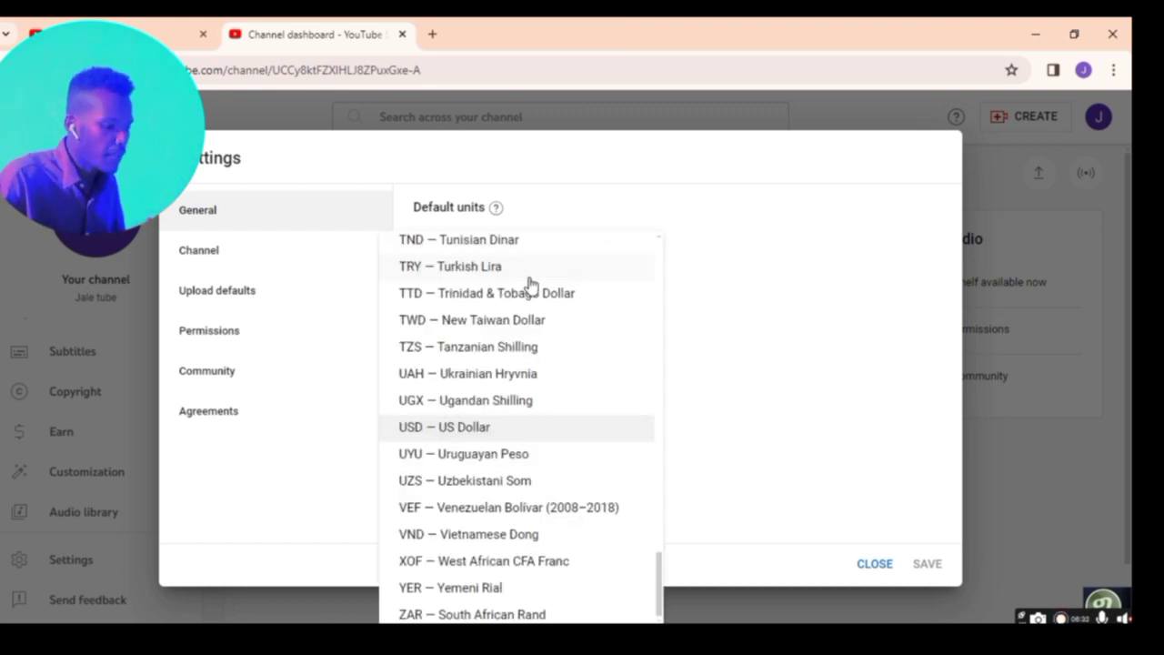
pyautogui.click(534, 419)
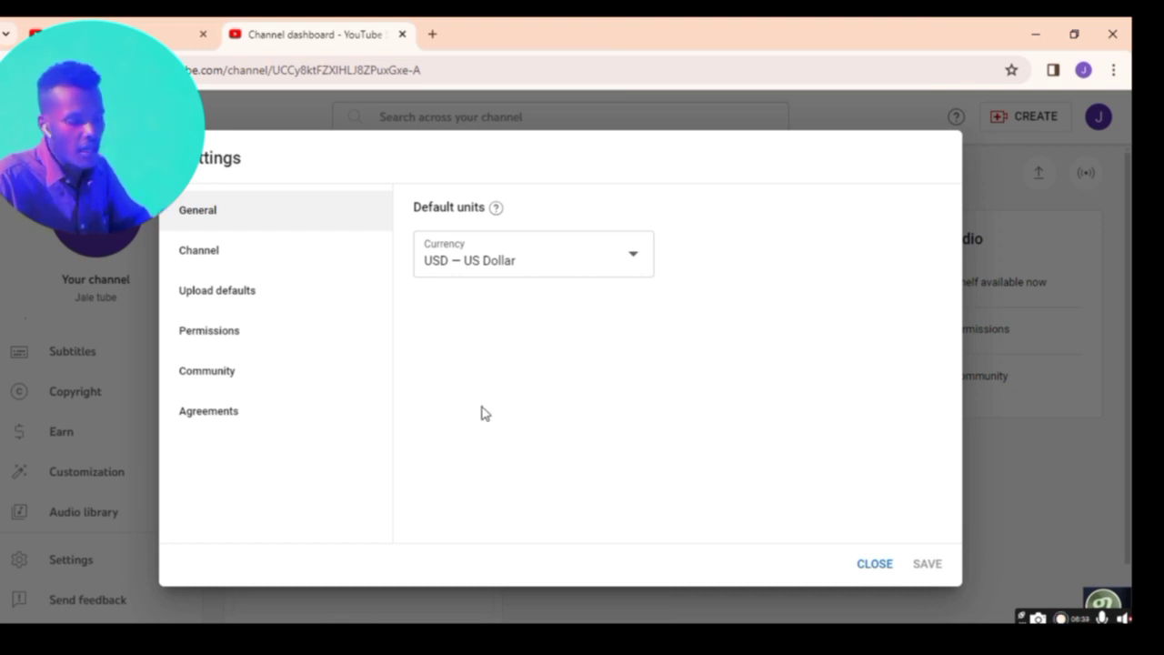
# Step: Set the country of residence to Germany in the channel's basic info and make the keywords field active
pyautogui.click(226, 255)
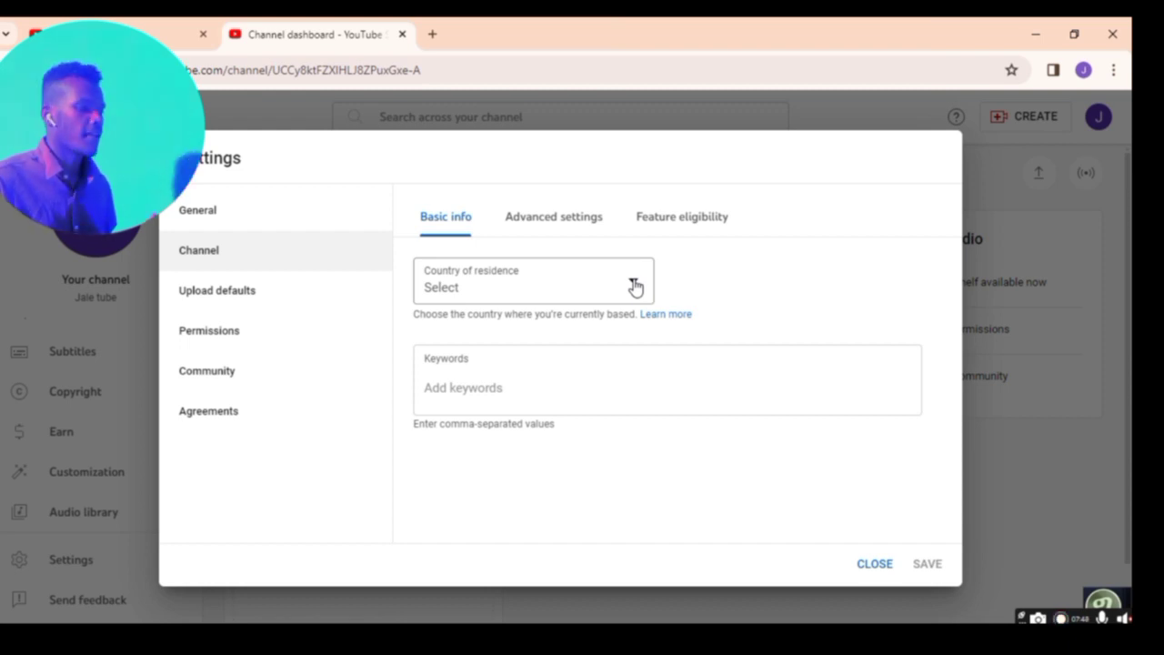
pyautogui.click(613, 294)
pyautogui.scroll(-3, 491, 389)
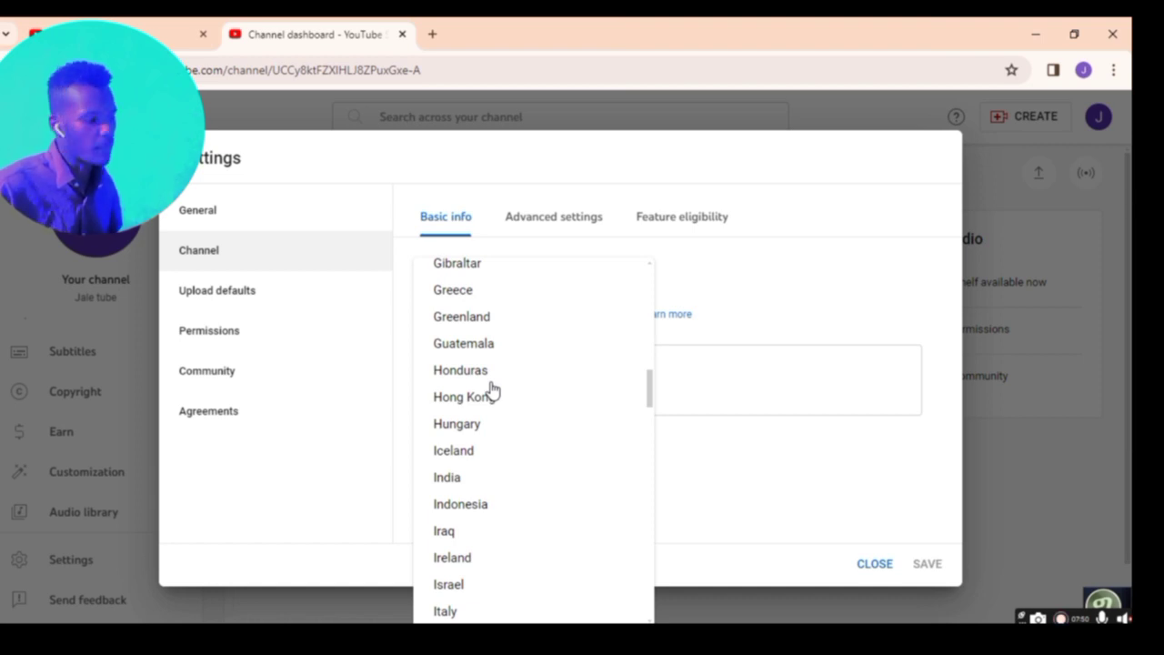
pyautogui.scroll(-12, 491, 391)
pyautogui.scroll(-8, 491, 393)
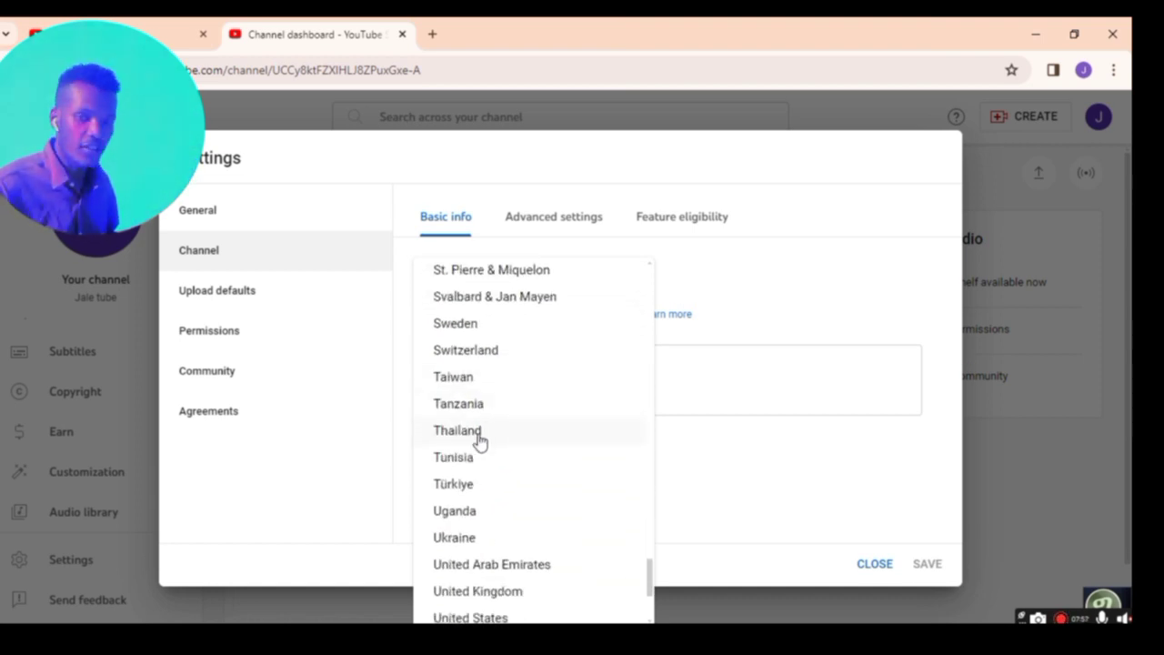
pyautogui.scroll(-3, 568, 489)
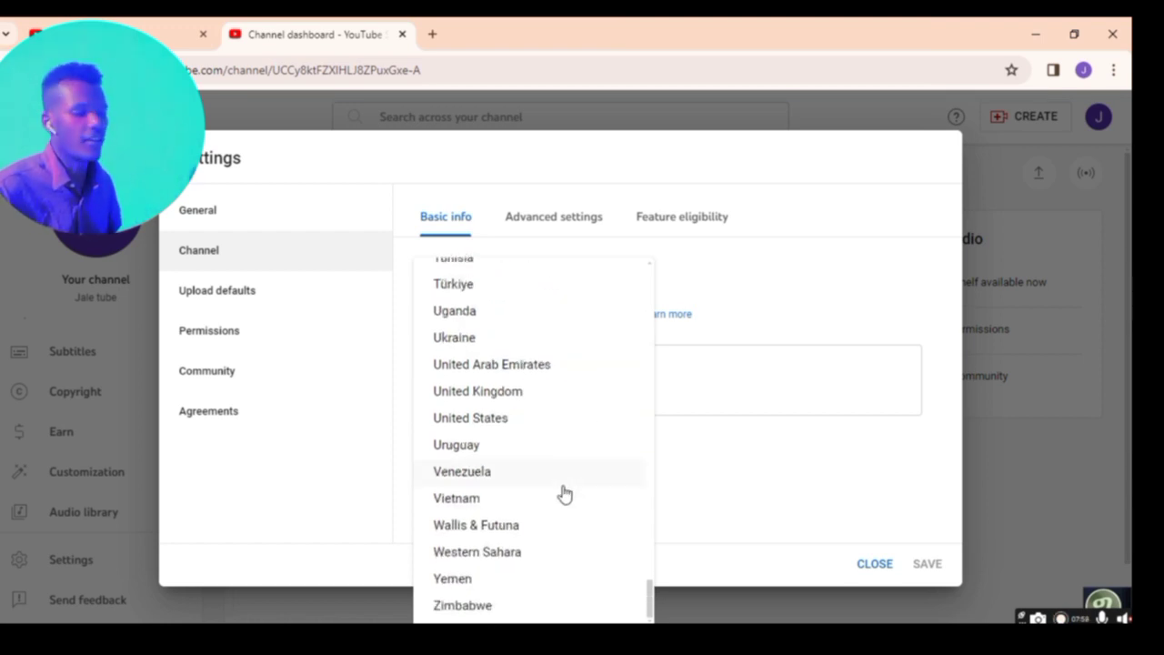
pyautogui.scroll(5, 550, 491)
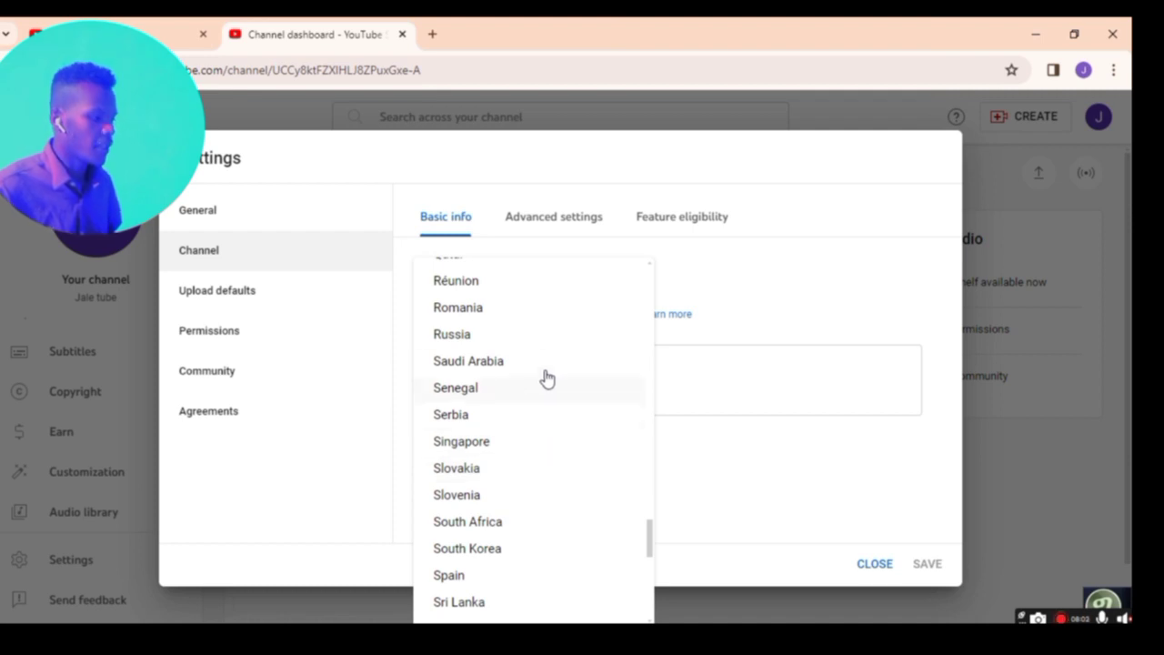
pyautogui.scroll(15, 541, 358)
pyautogui.scroll(1, 543, 360)
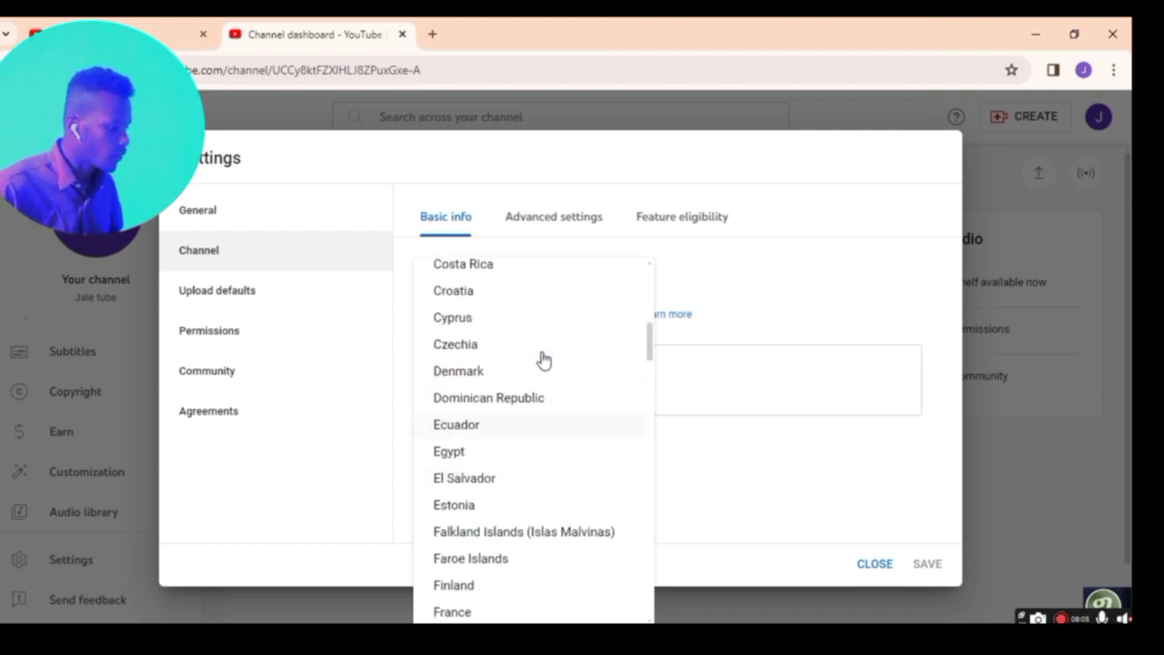
pyautogui.scroll(1, 540, 358)
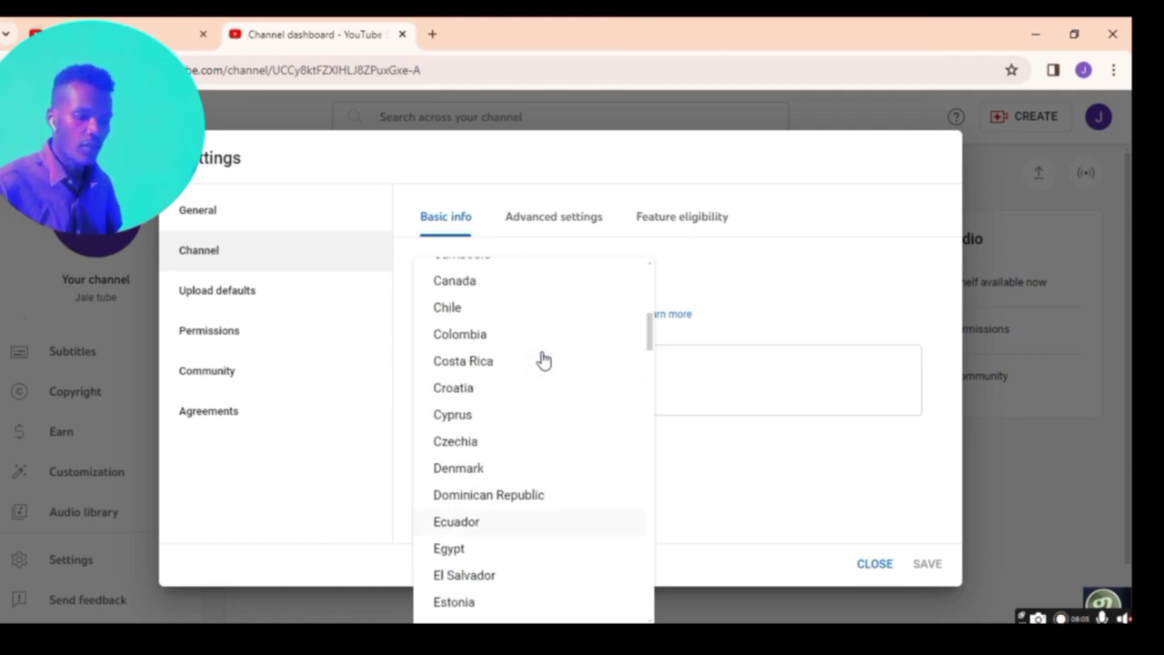
pyautogui.click(582, 377)
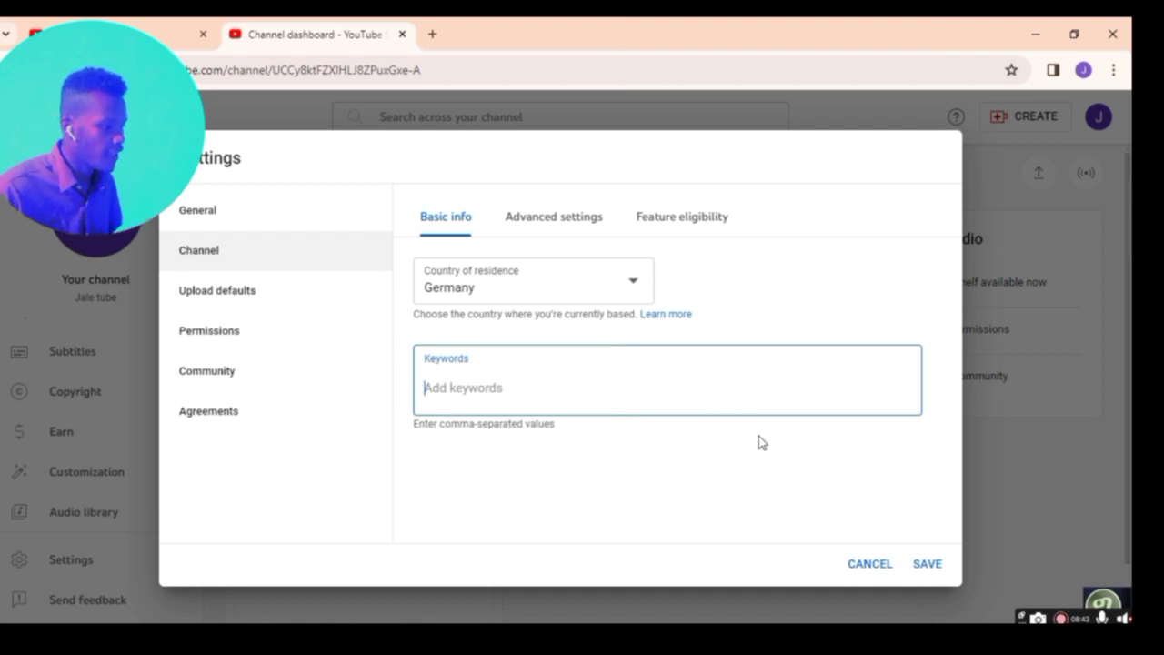
# Step: In the advanced channel settings, set the audience to not made for kids
pyautogui.click(576, 225)
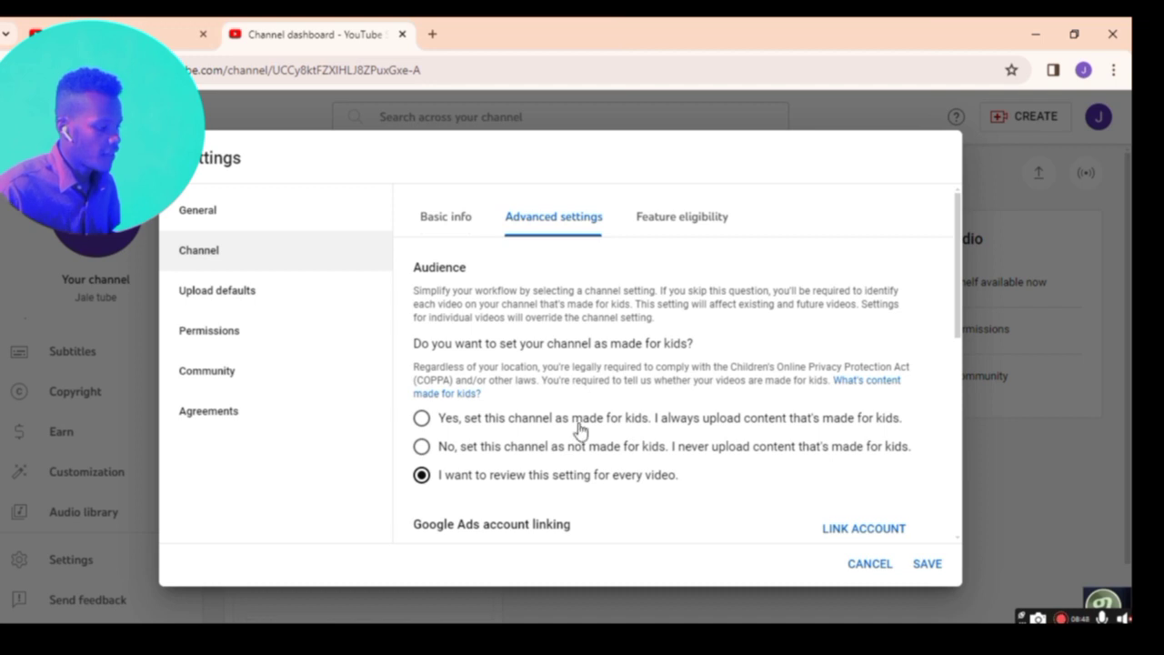
pyautogui.scroll(-3, 582, 429)
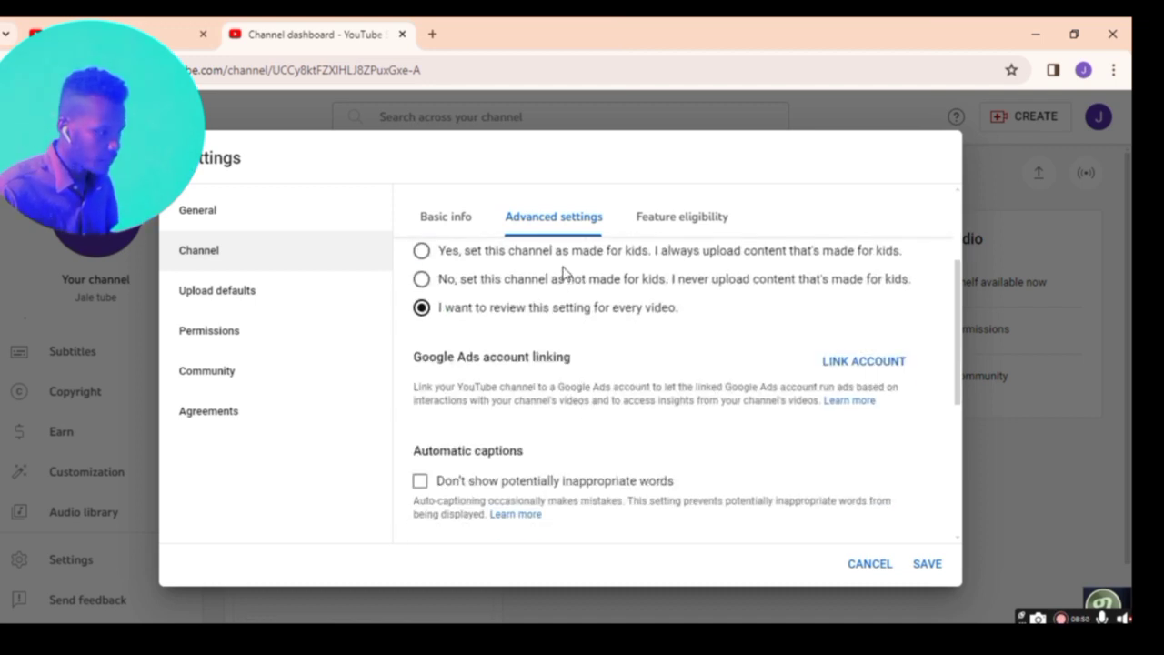
pyautogui.scroll(1, 561, 273)
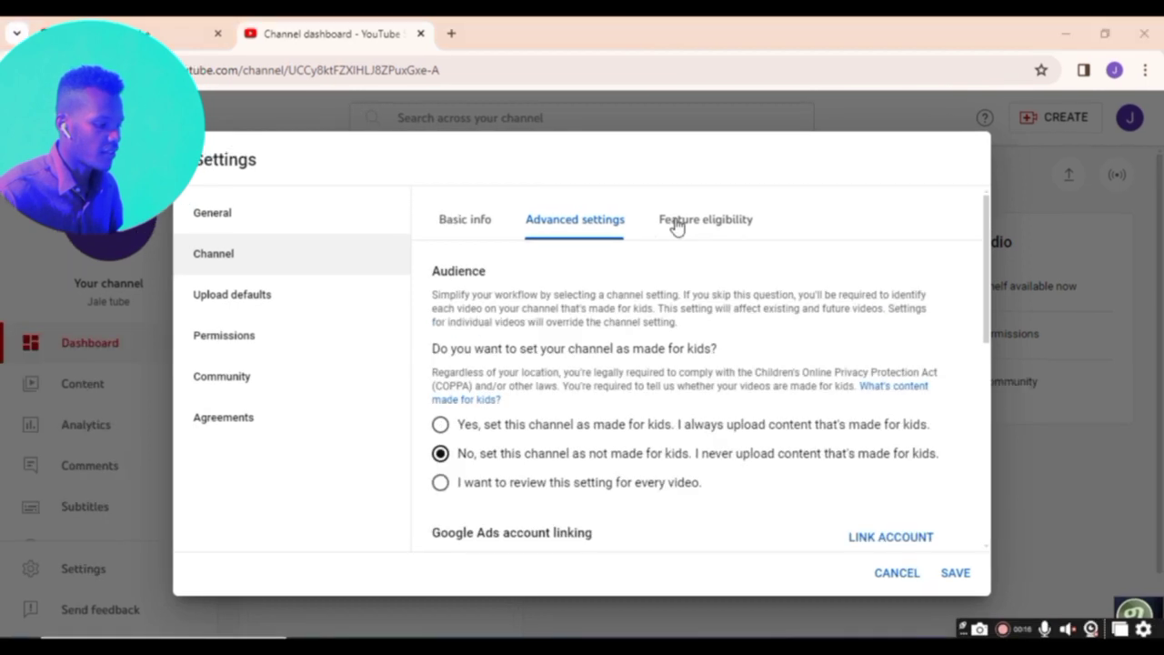
# Step: Expand the Intermediate features under the channel's feature eligibility and start the phone number verification
pyautogui.click(680, 224)
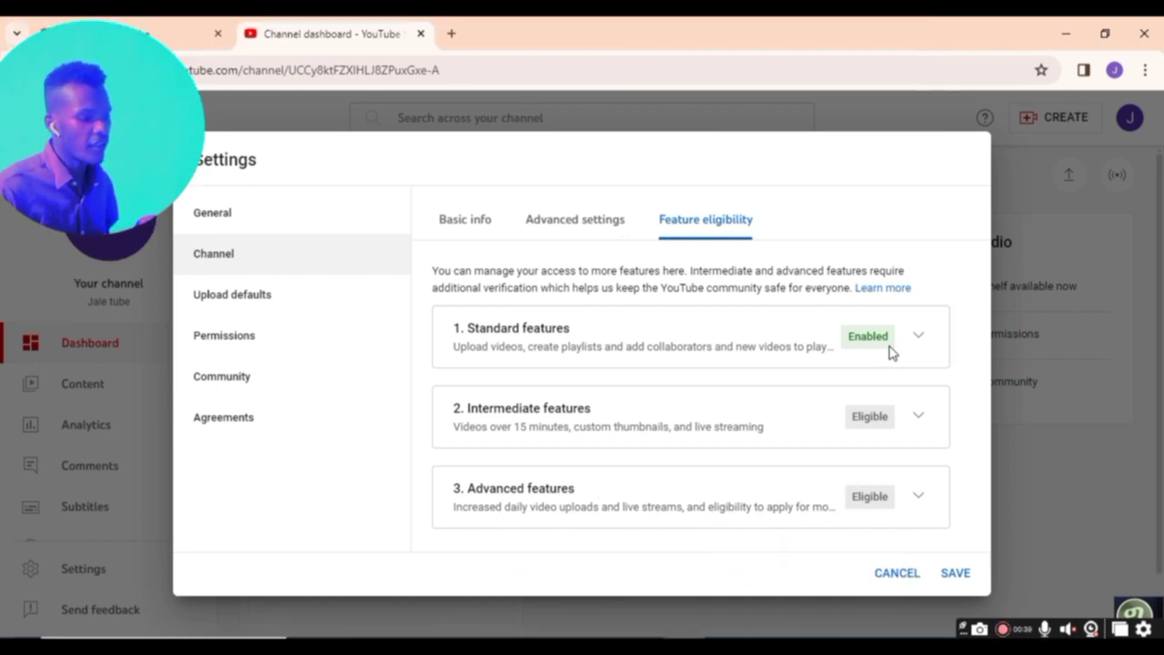
pyautogui.click(917, 420)
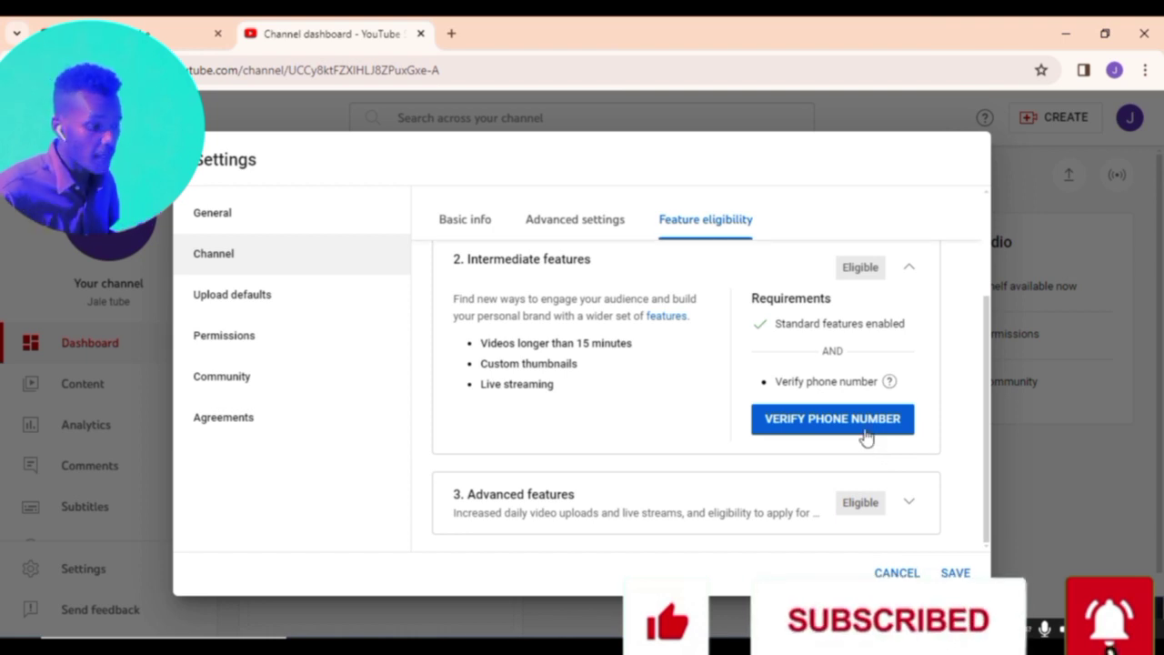
pyautogui.click(866, 430)
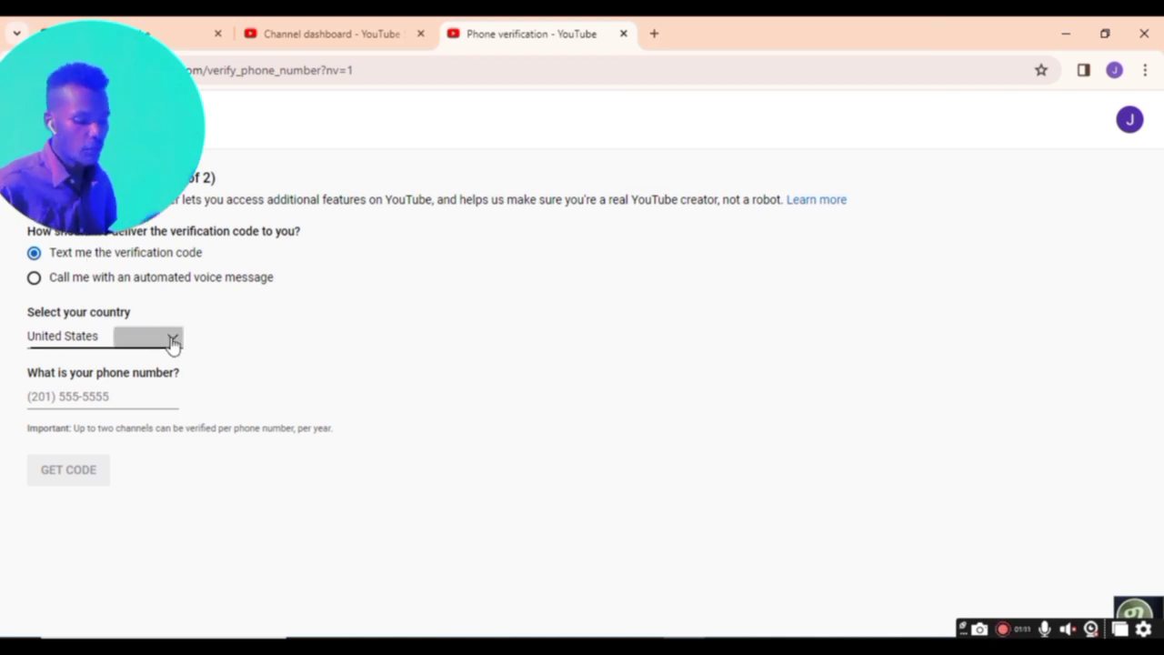
# Step: Choose Ethiopia as the country for the phone verification, with the code delivered by text message
pyautogui.click(87, 358)
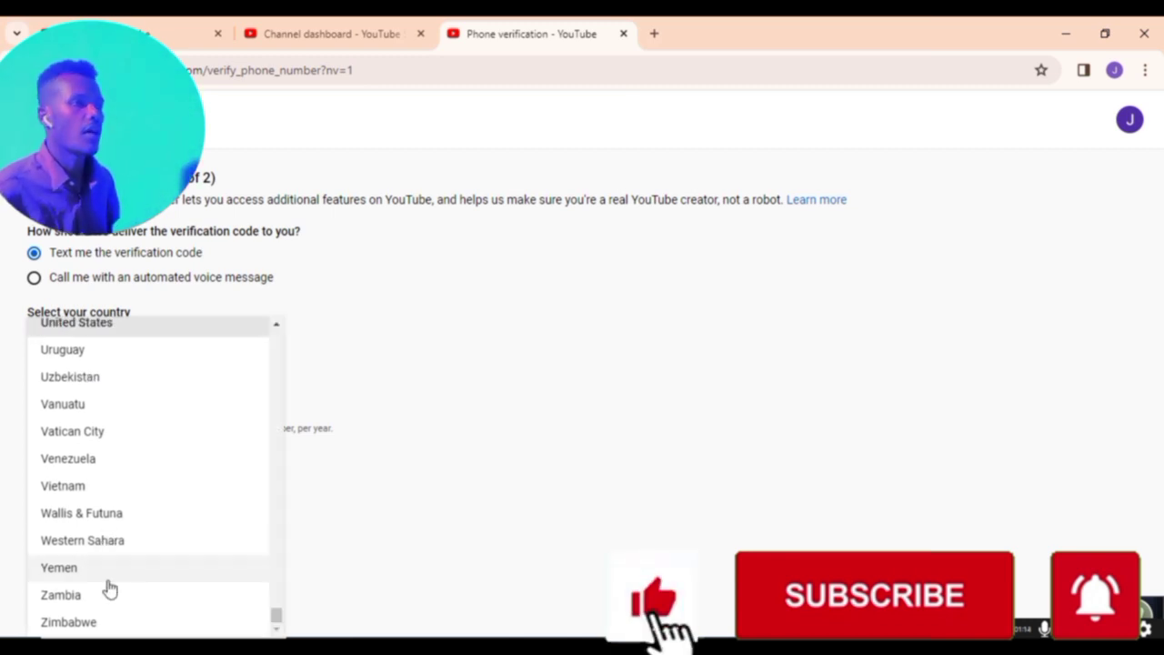
pyautogui.scroll(10, 112, 455)
pyautogui.scroll(4, 131, 426)
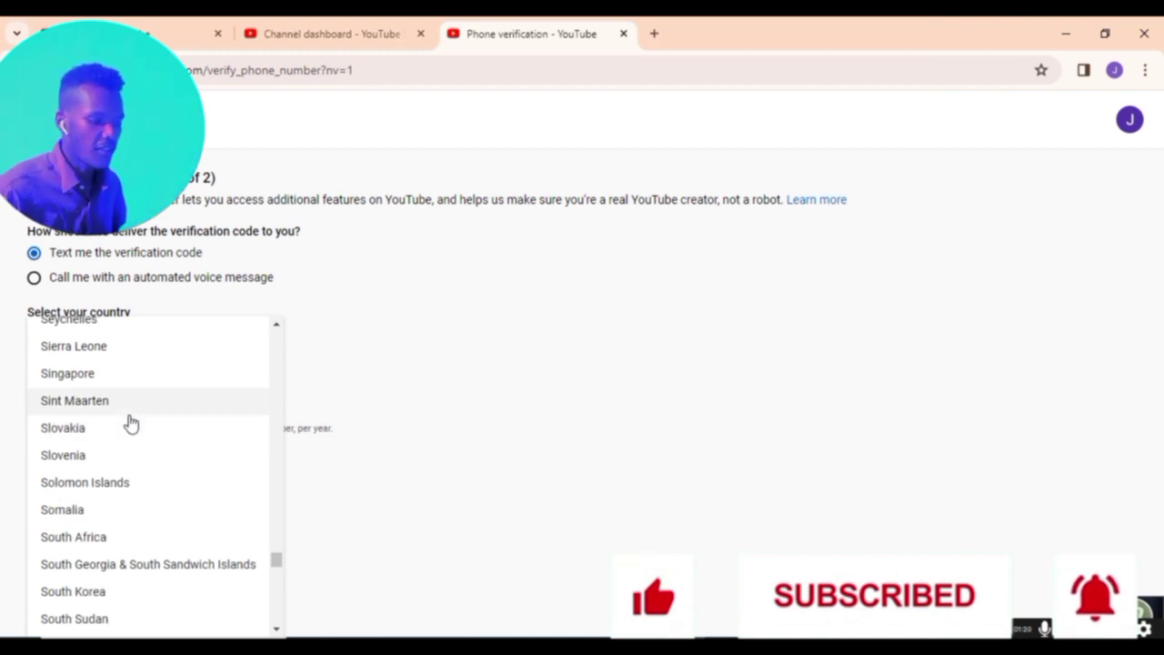
pyautogui.scroll(3, 132, 404)
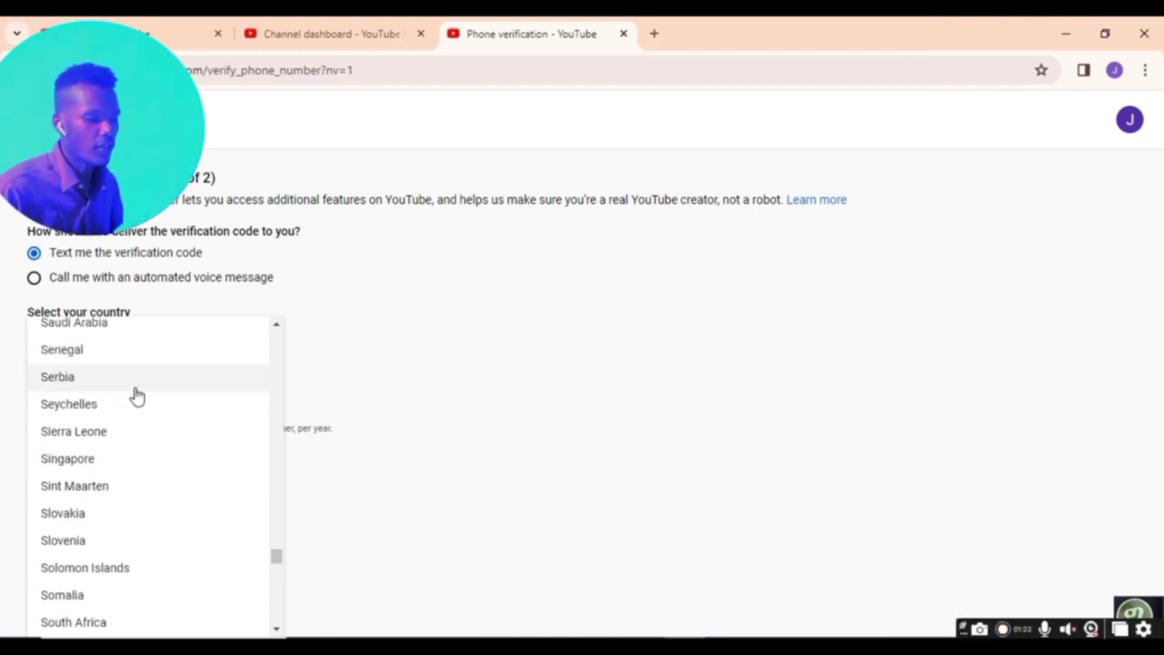
pyautogui.scroll(15, 136, 400)
pyautogui.scroll(10, 139, 414)
pyautogui.scroll(12, 139, 414)
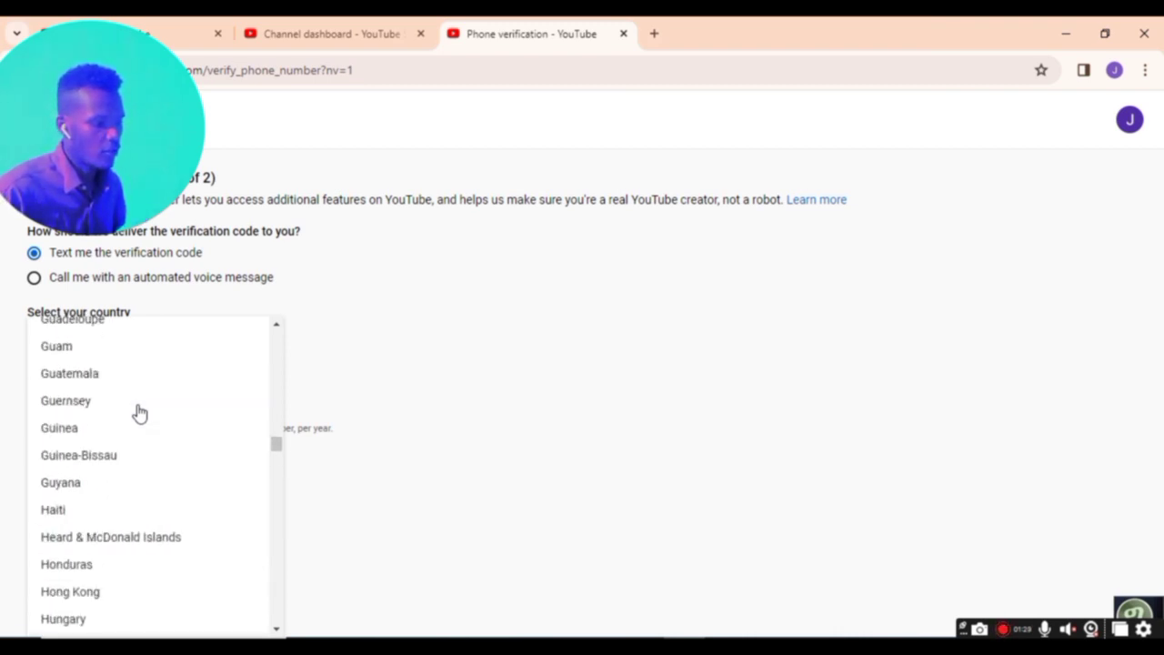
pyautogui.scroll(4, 139, 413)
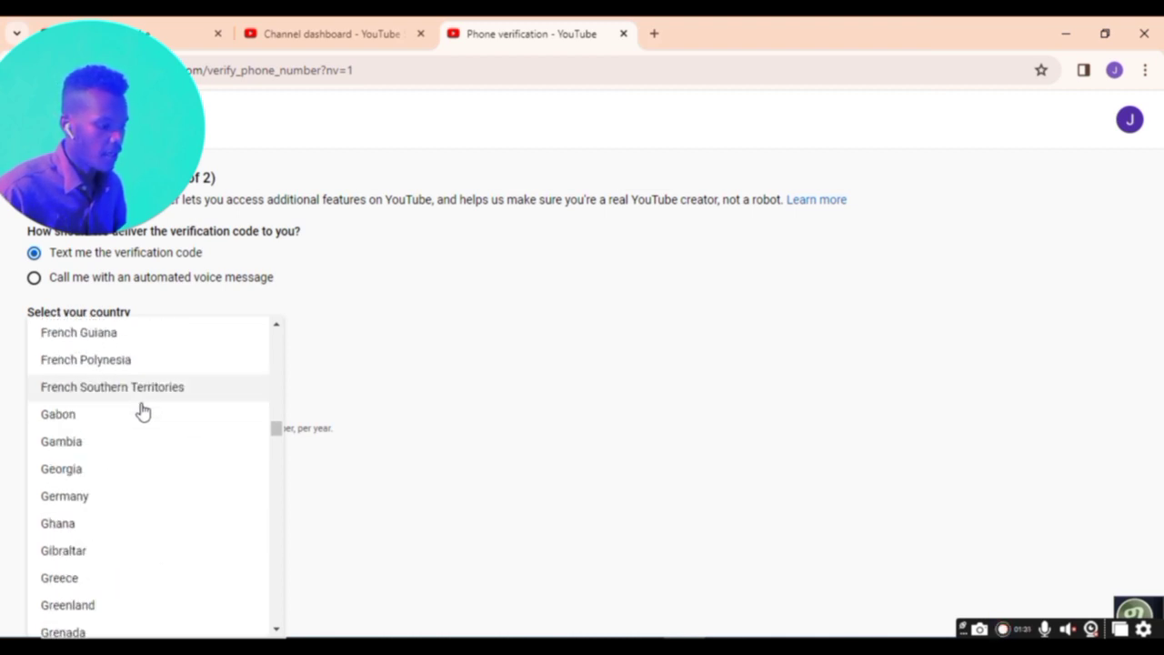
pyautogui.scroll(4, 141, 414)
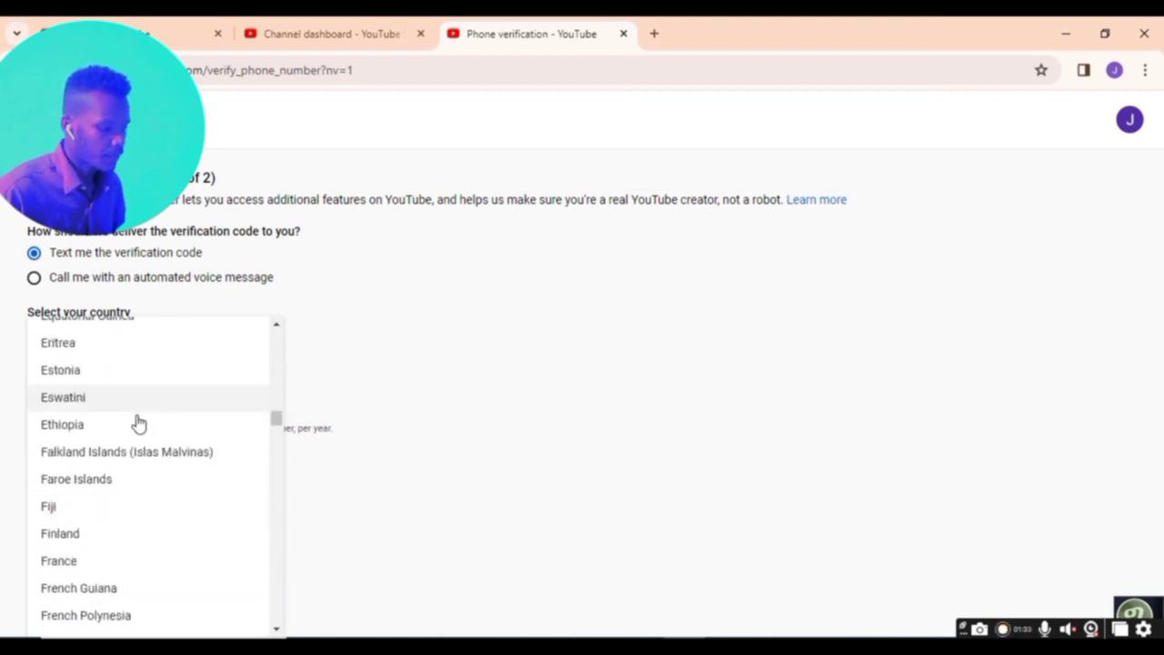
pyautogui.click(138, 416)
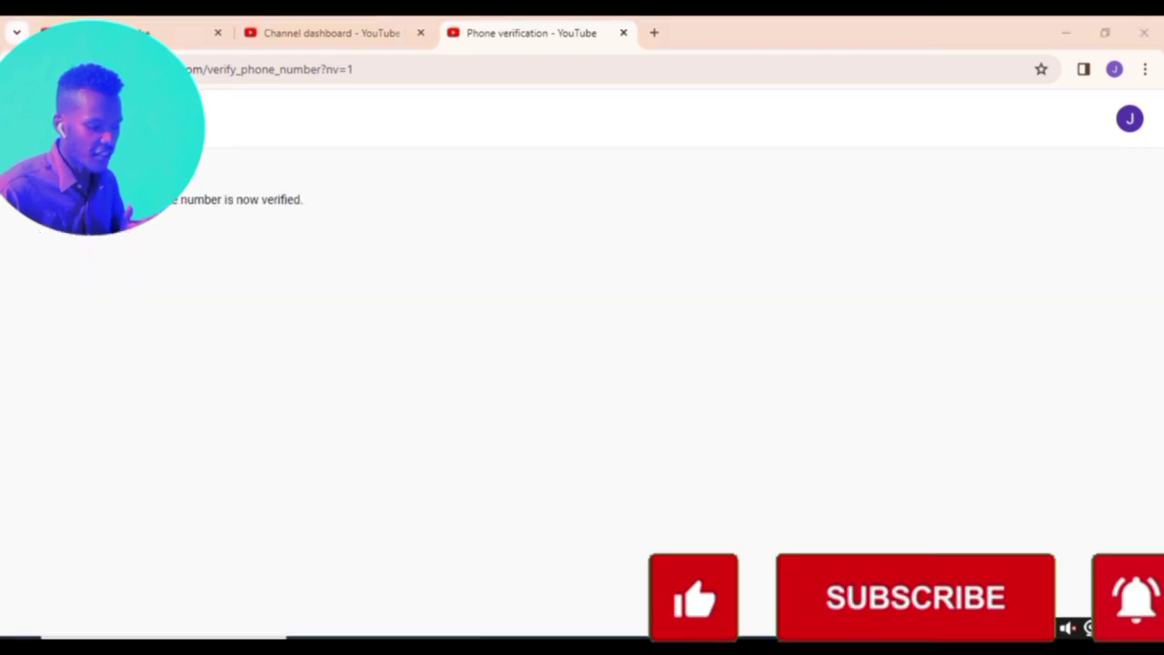
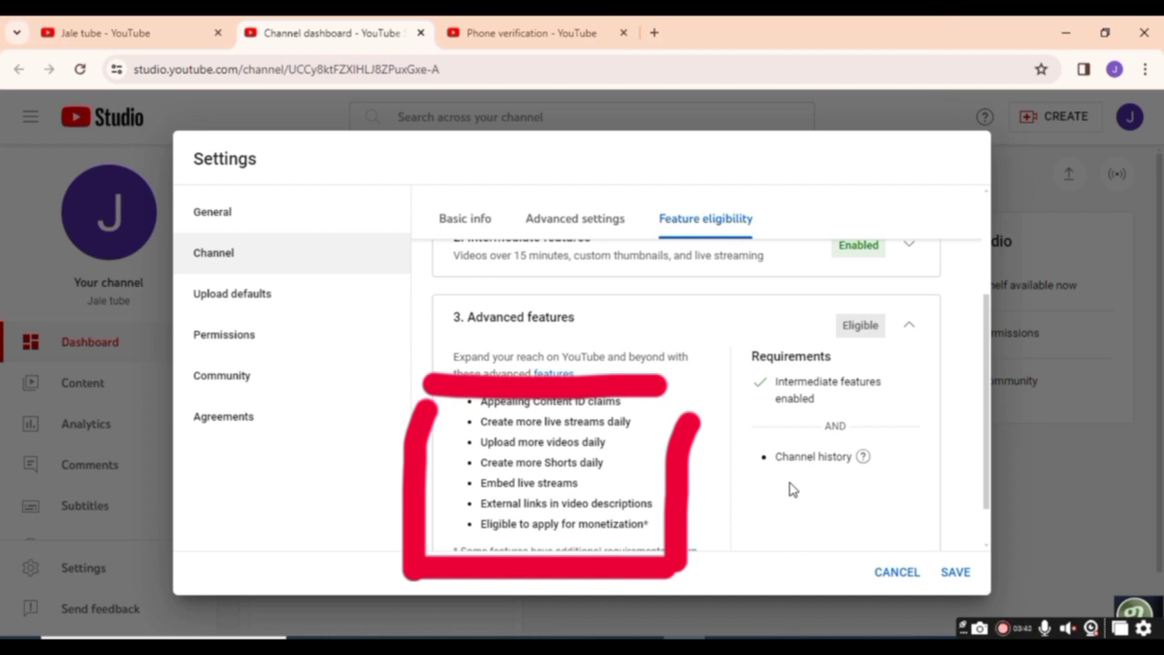
# Step: Save the channel settings and open the channel's Earn page
pyautogui.click(955, 571)
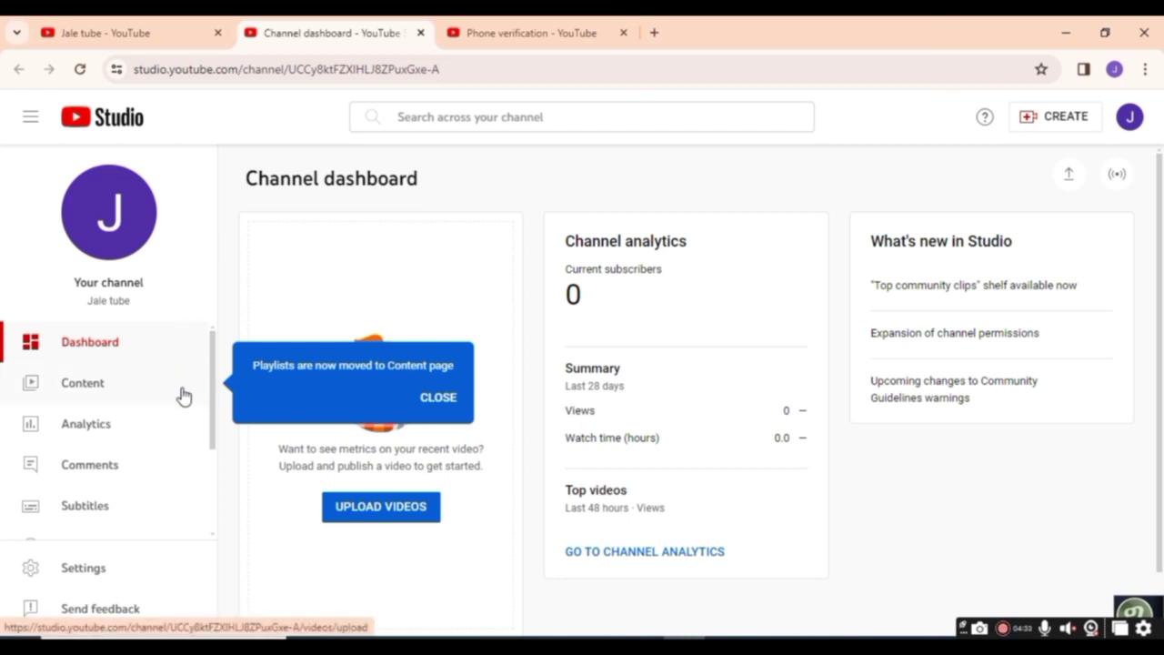
pyautogui.scroll(-2, 182, 394)
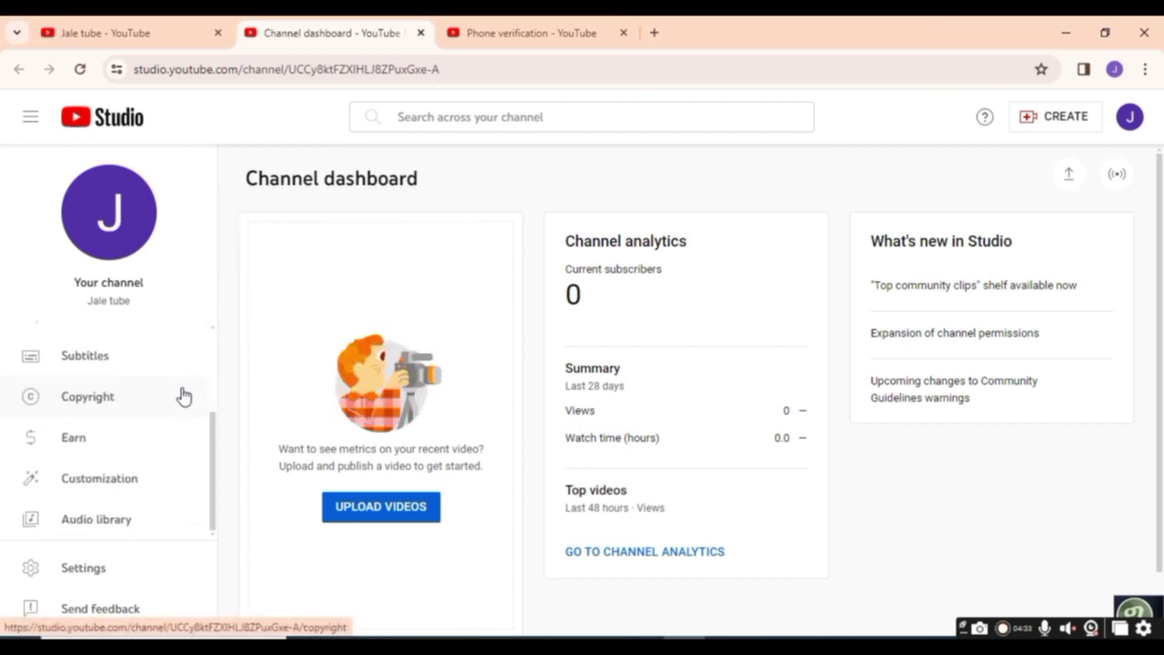
pyautogui.click(153, 440)
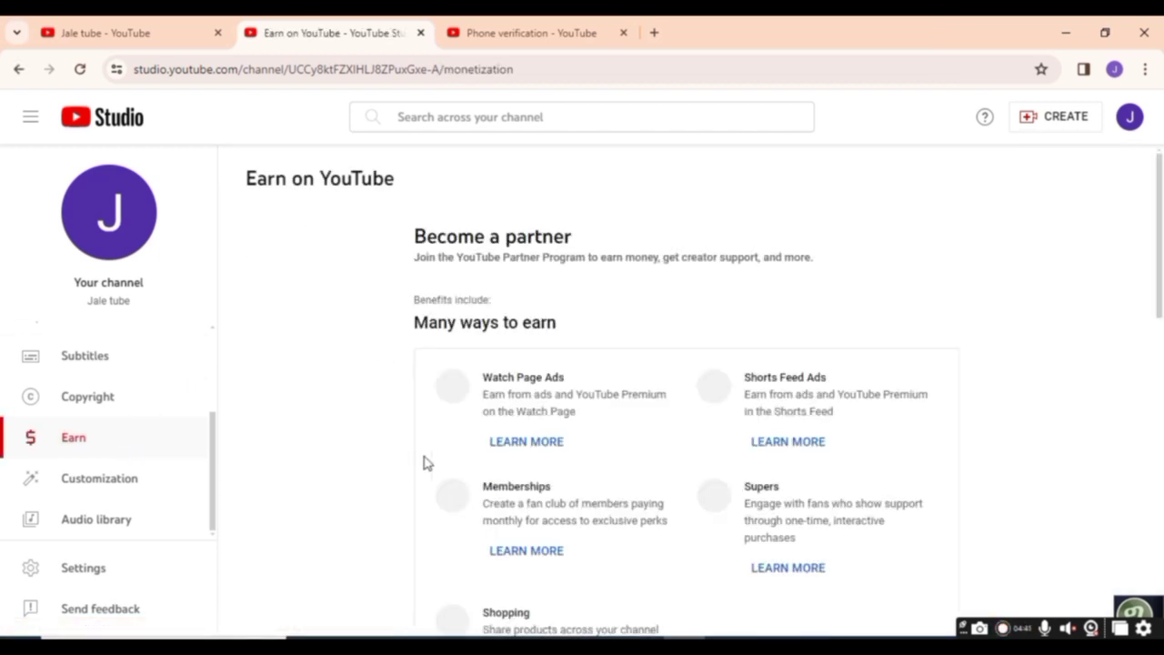
# Step: Examine the YouTube Partner Program's ways to earn, creator support tools and requirements for joining
pyautogui.scroll(-3, 591, 419)
pyautogui.scroll(-3, 591, 420)
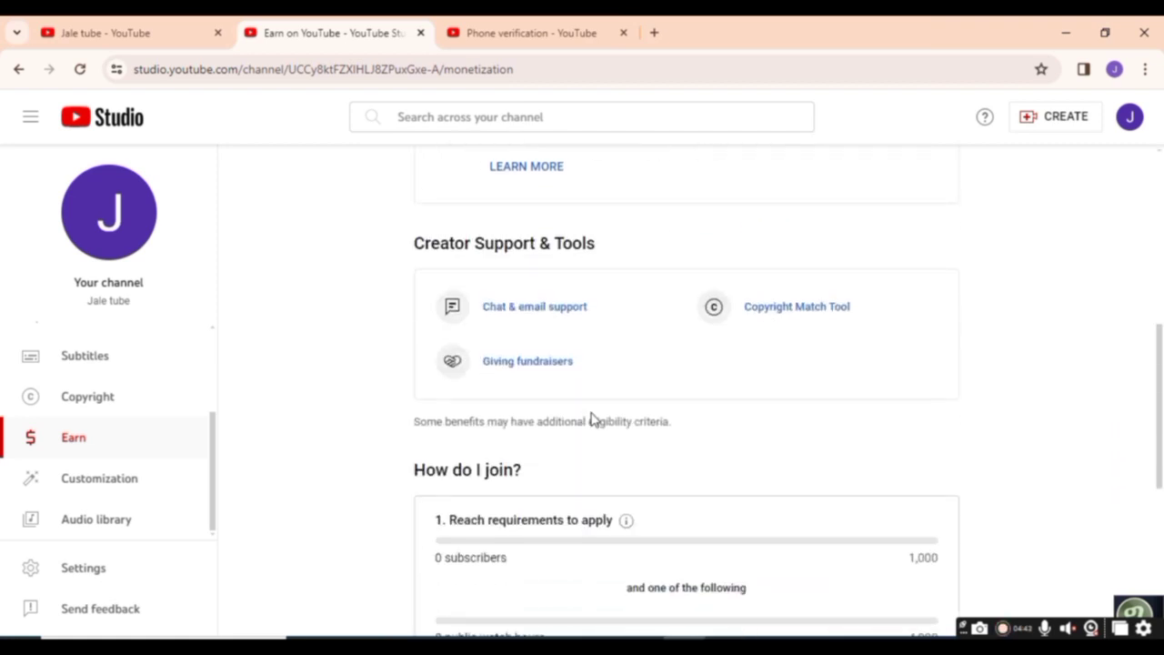
pyautogui.scroll(-5, 591, 419)
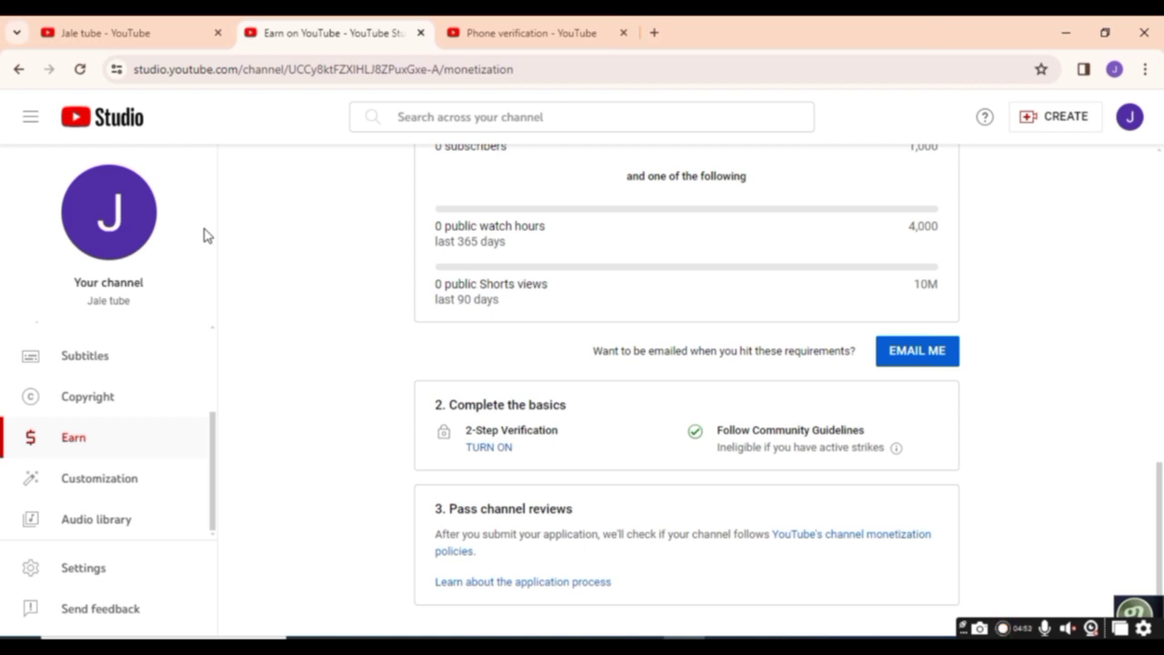
pyautogui.scroll(3, 228, 310)
pyautogui.scroll(2, 214, 377)
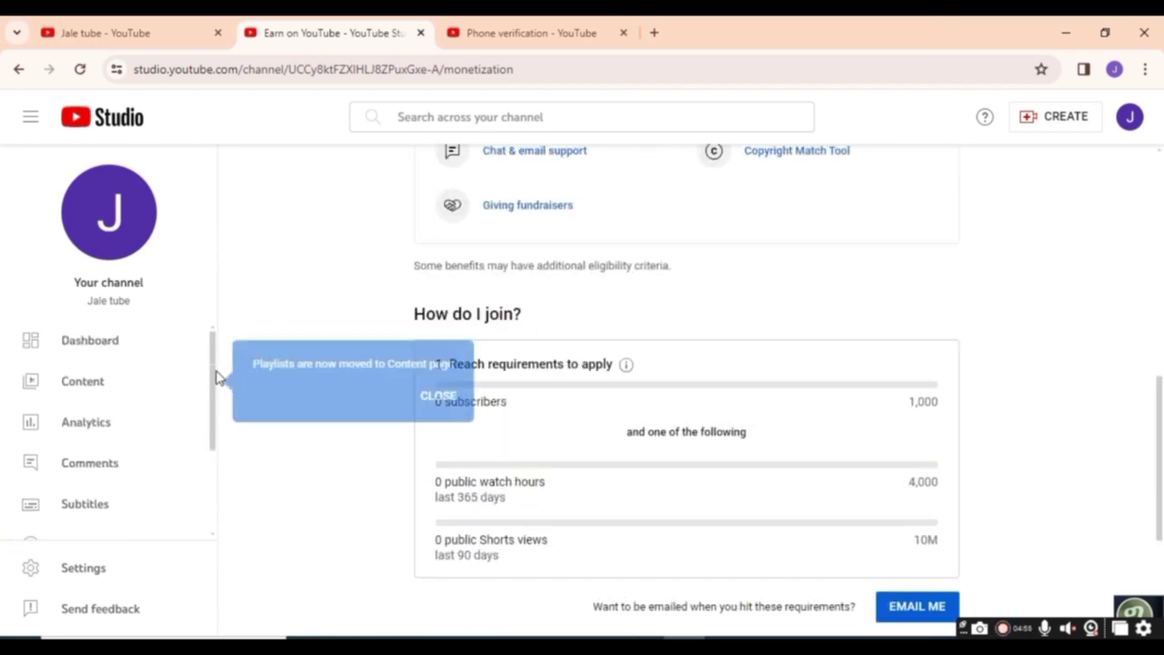
pyautogui.scroll(8, 221, 371)
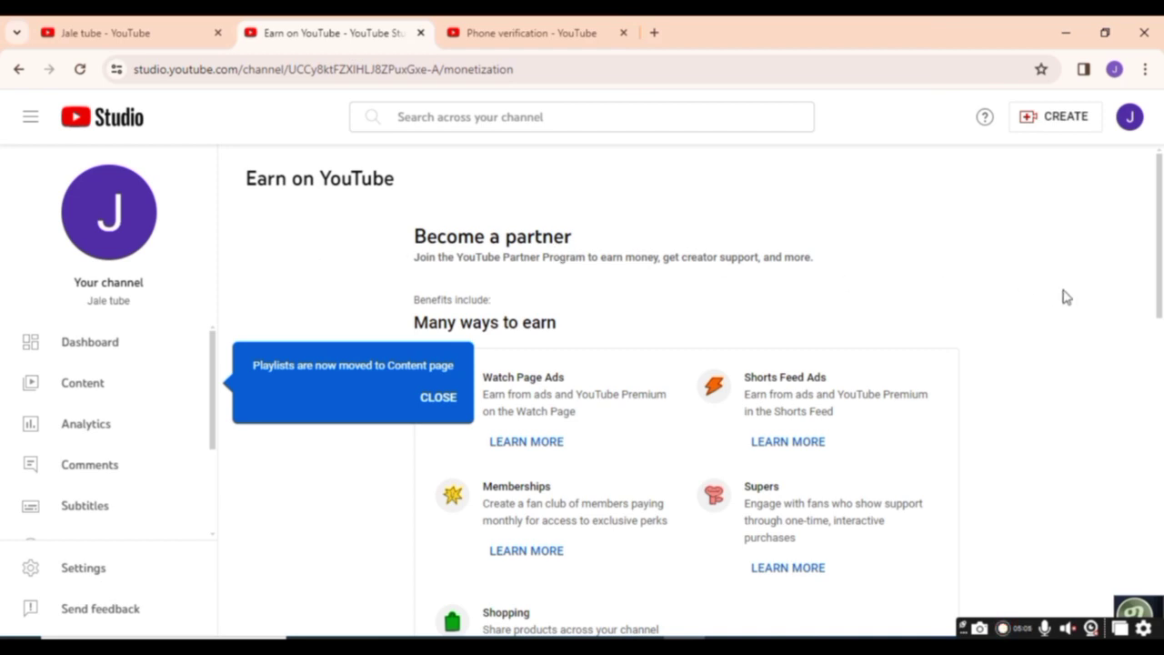
pyautogui.scroll(-2, 1160, 287)
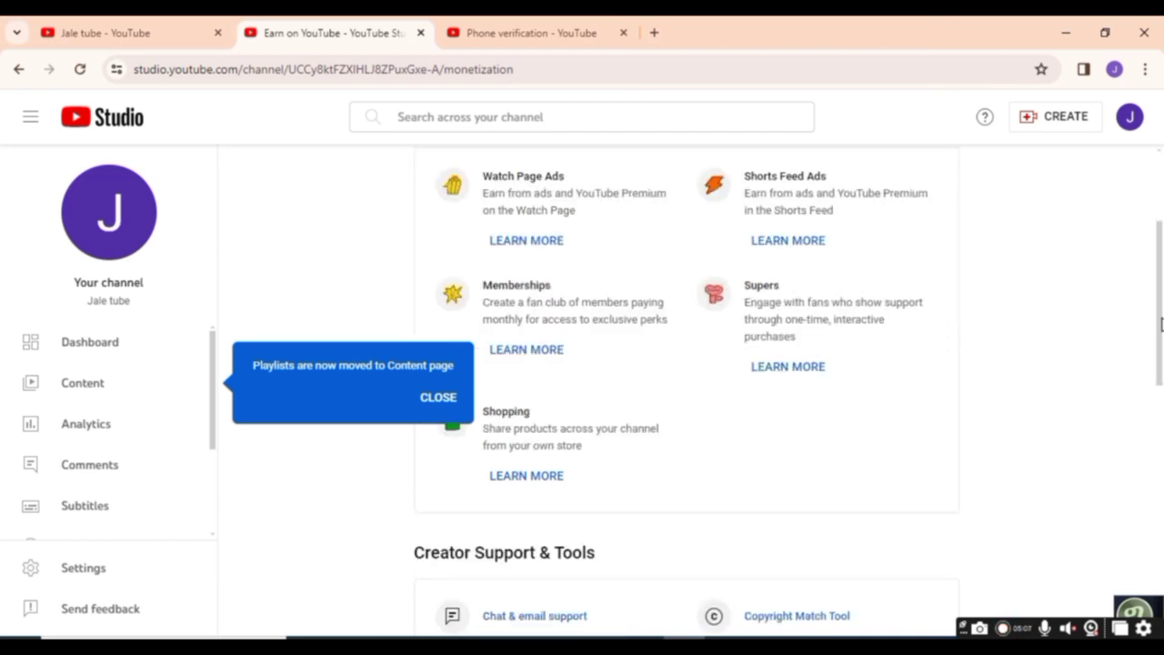
pyautogui.scroll(3, 1157, 215)
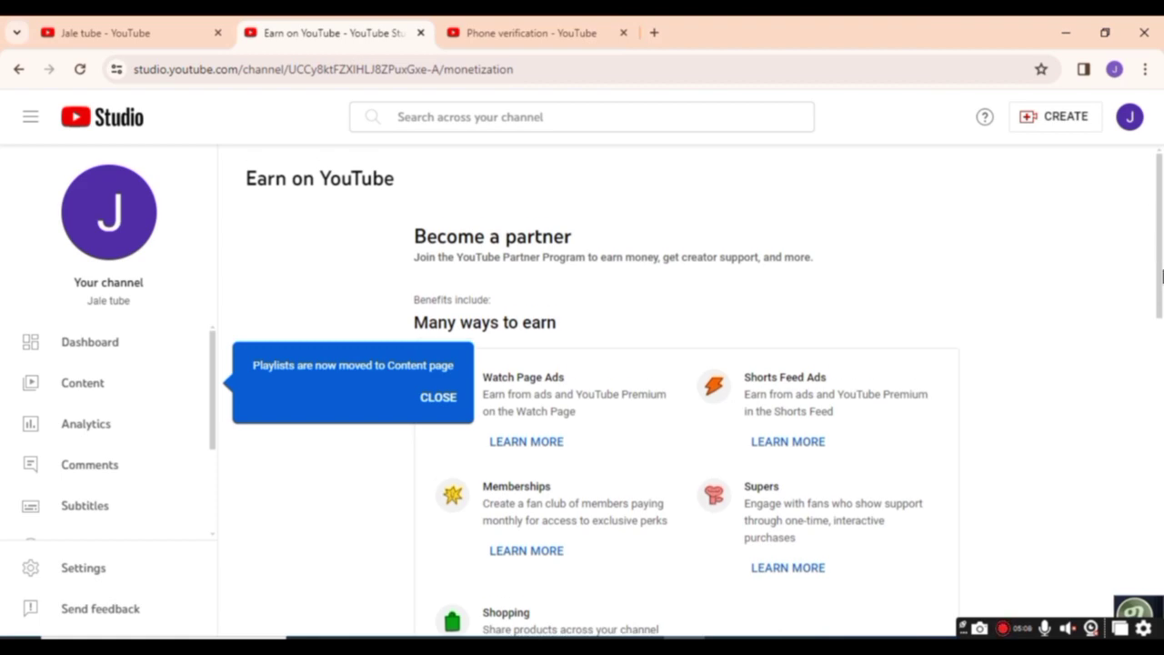